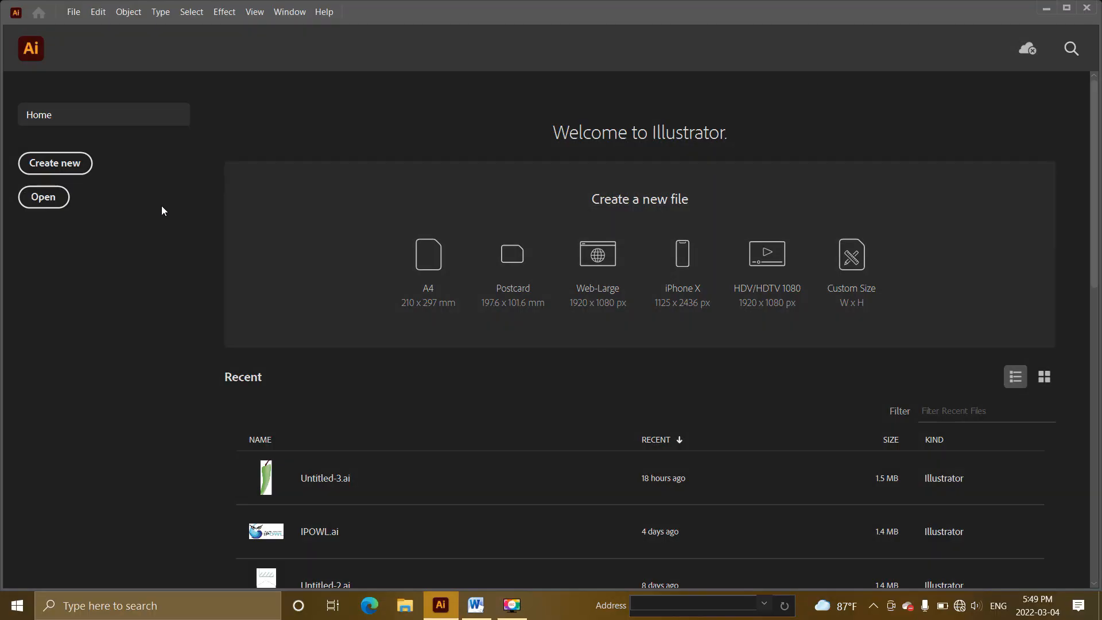
Create a new A4 portrait document, 210 x 297 mm, named "allignment tool".
left_click(81, 166)
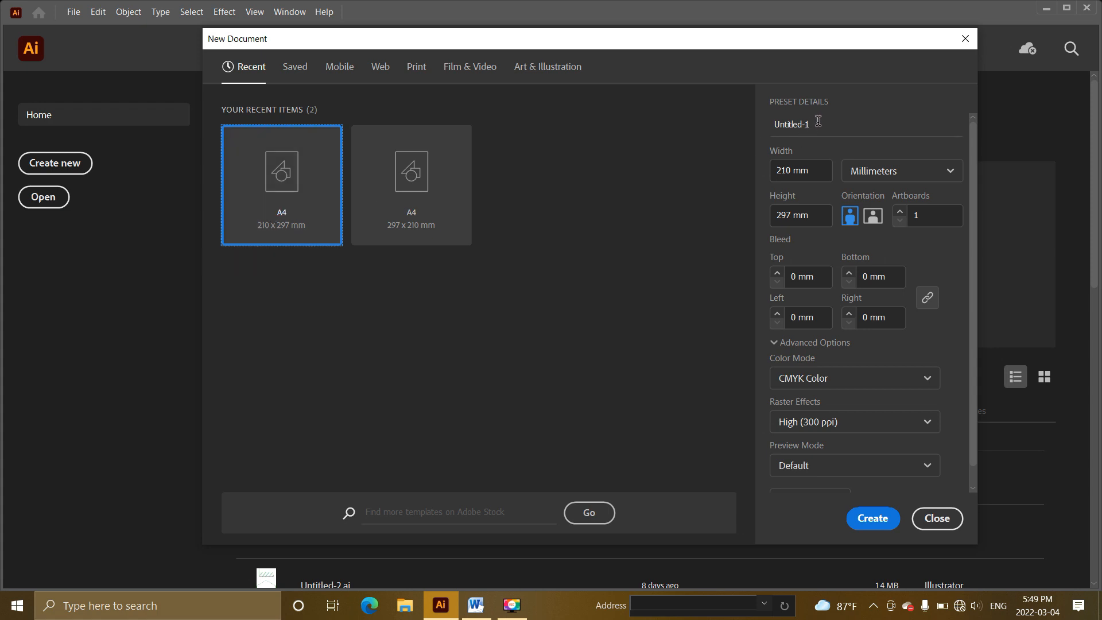
left_click_drag(813, 123, 772, 129)
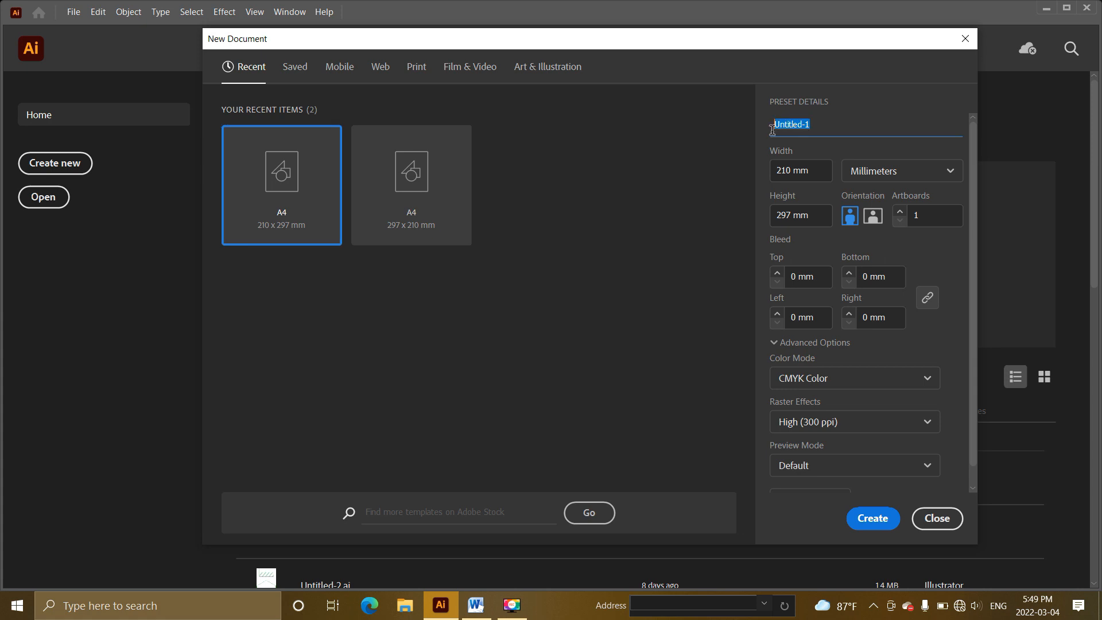
type("allignment tool")
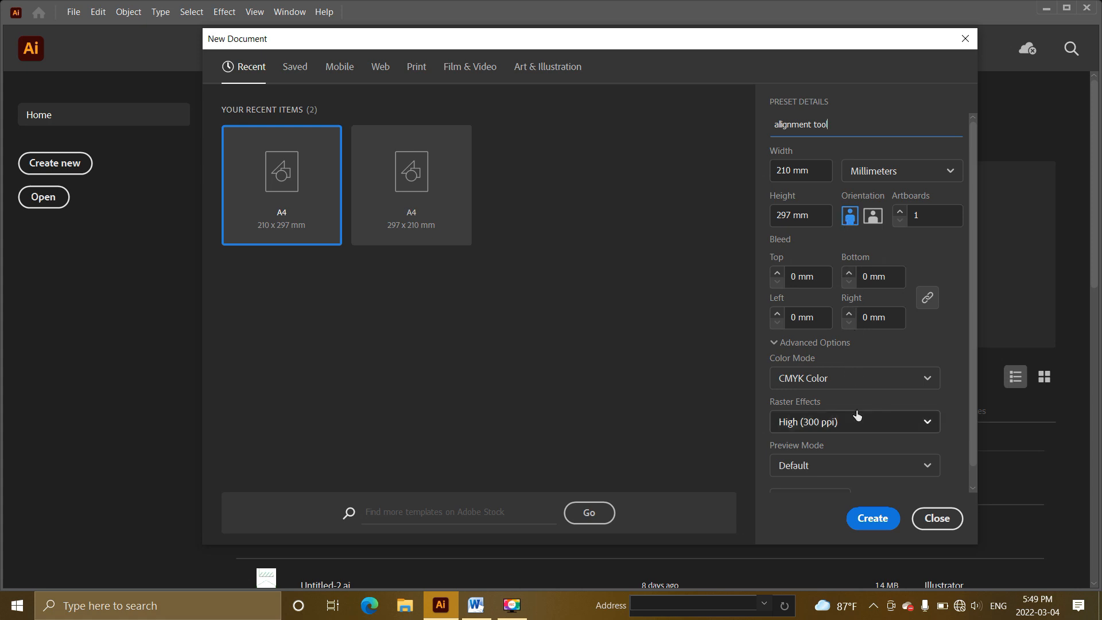
left_click(870, 520)
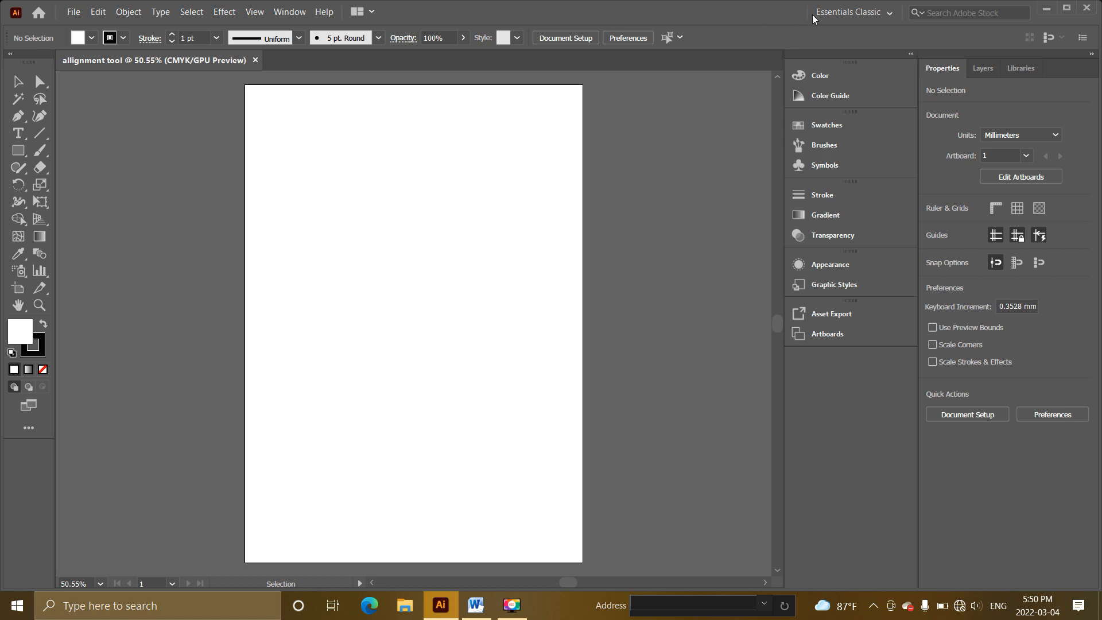
Switch the workspace to Essentials and return it to Essentials Classic.
left_click(888, 14)
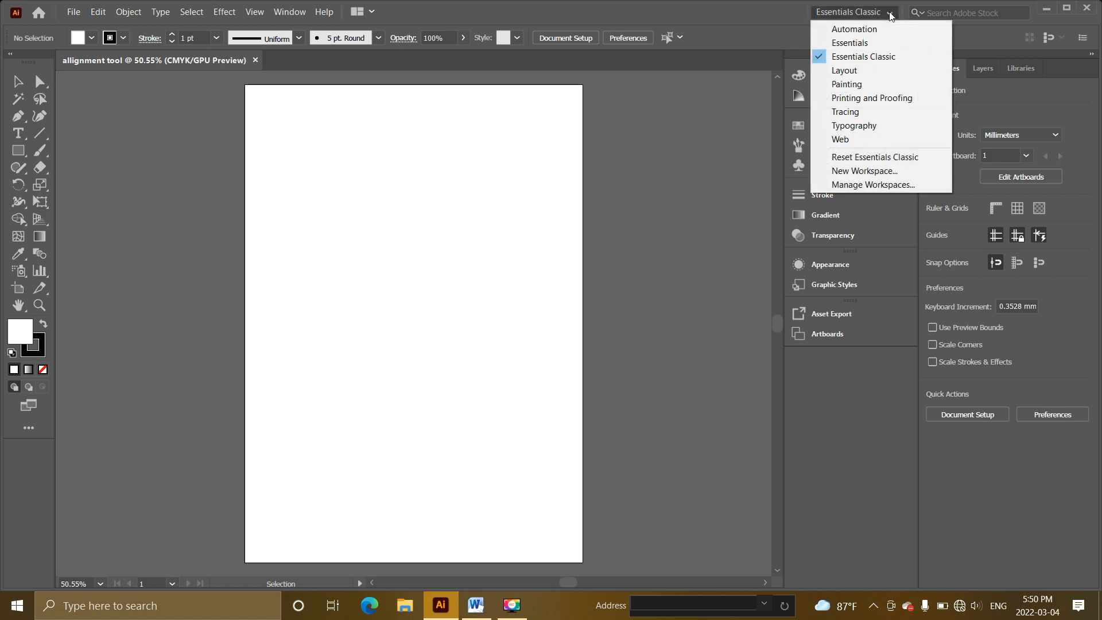
left_click(869, 42)
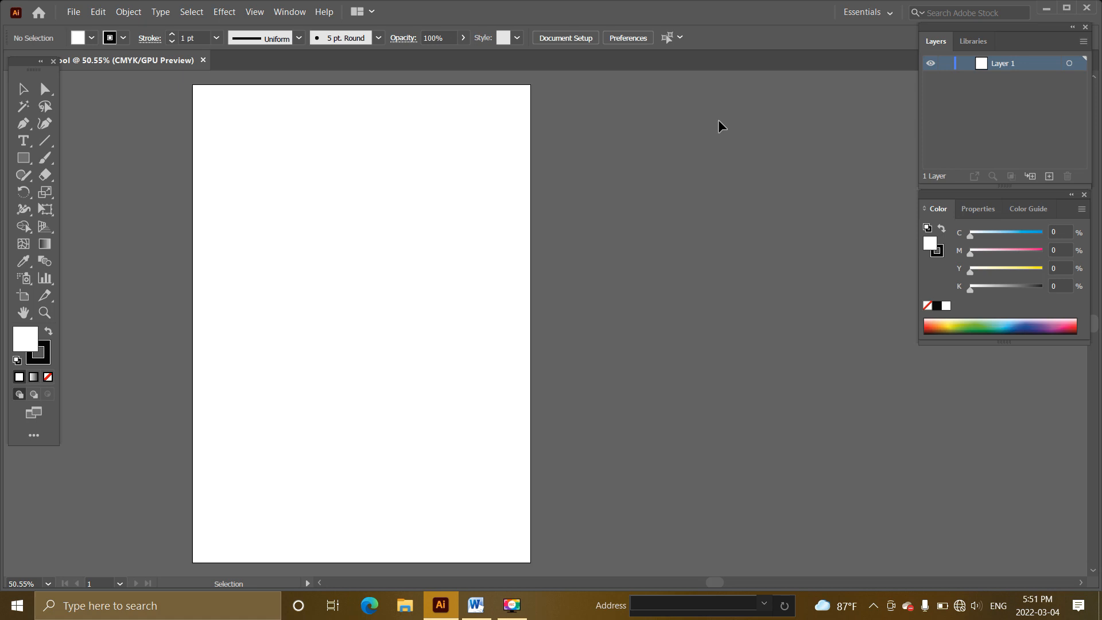
left_click(887, 15)
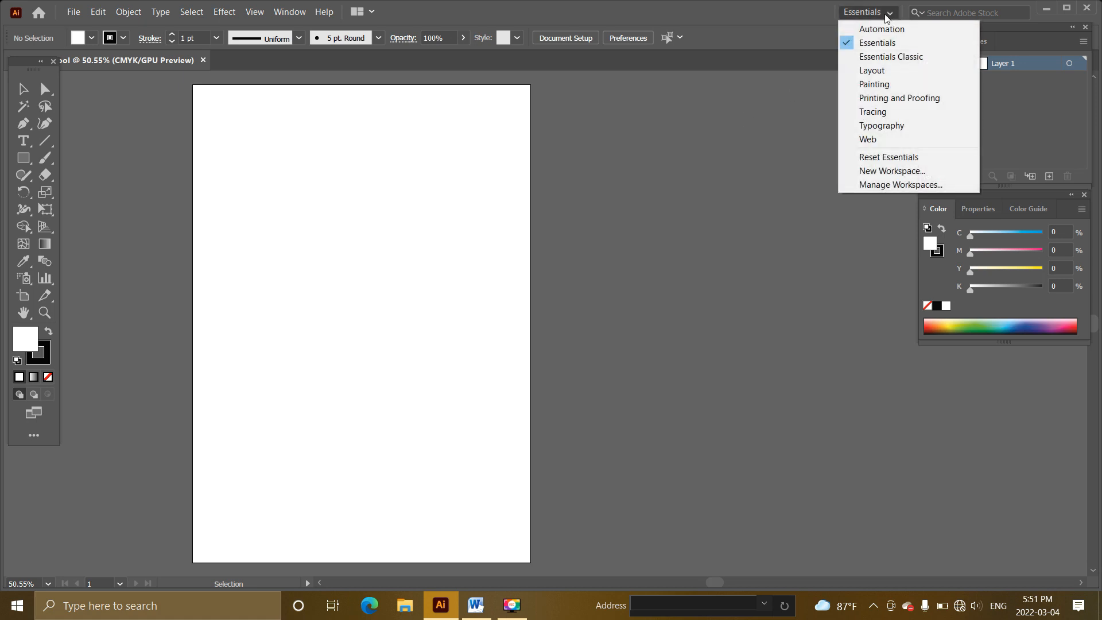
left_click(893, 57)
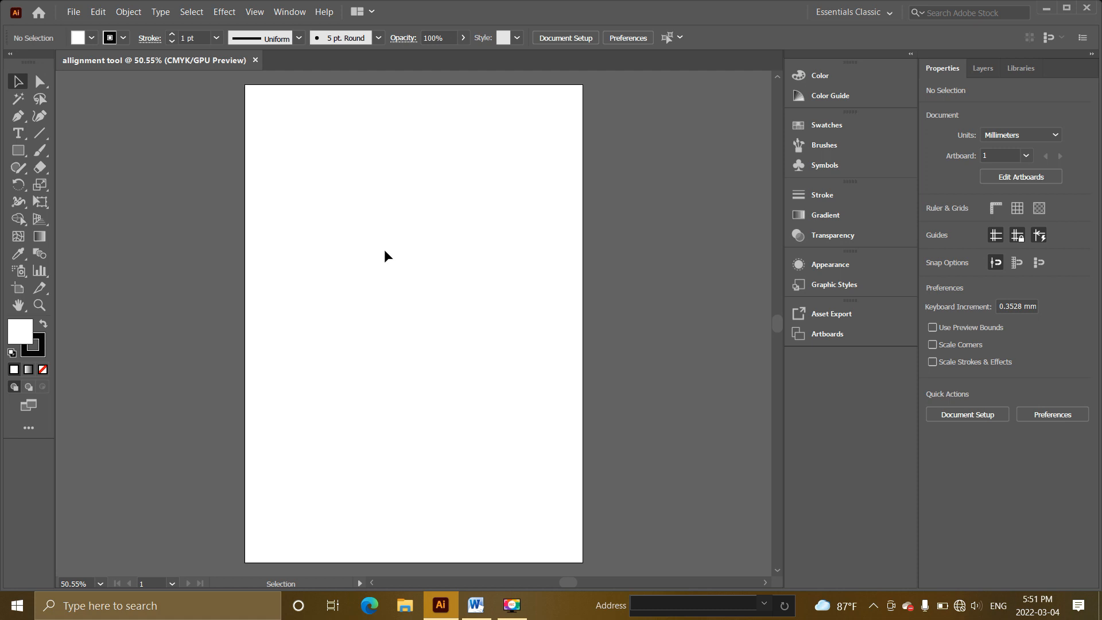
Draw an area text box about 194 x 64 mm near the page top and replace its placeholder text with the copied paragraph.
left_click(19, 135)
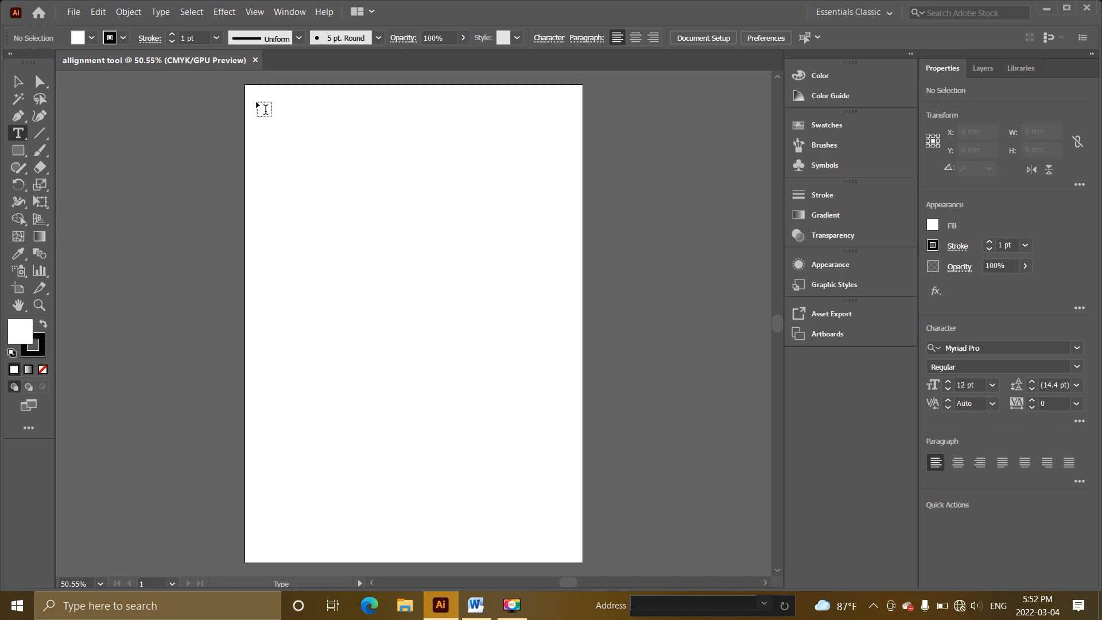
left_click_drag(266, 109, 580, 215)
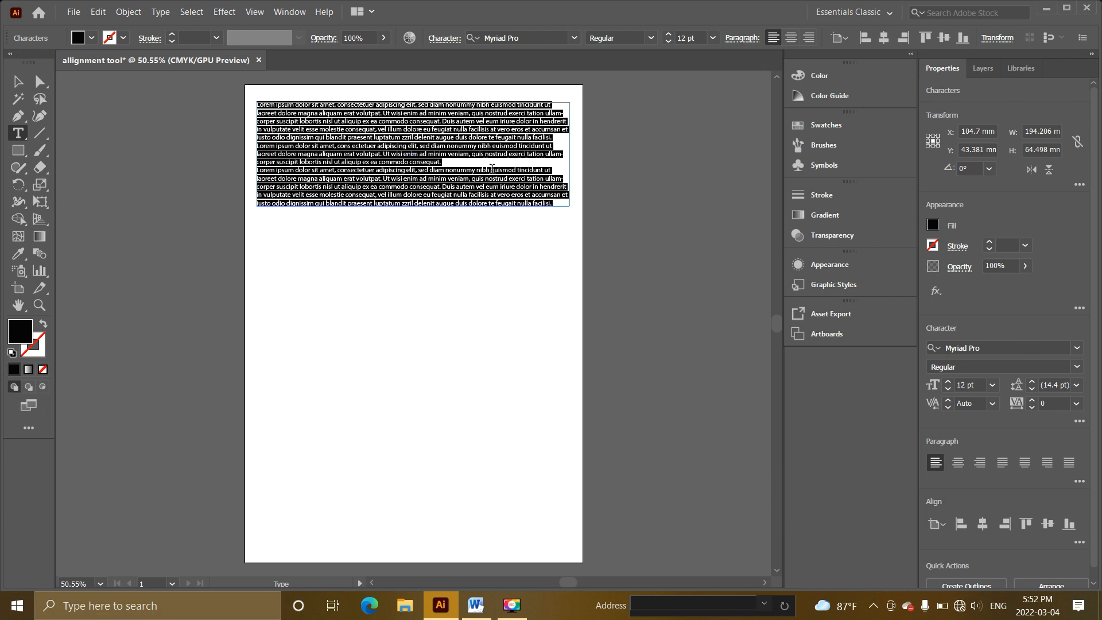
key("BackSpace")
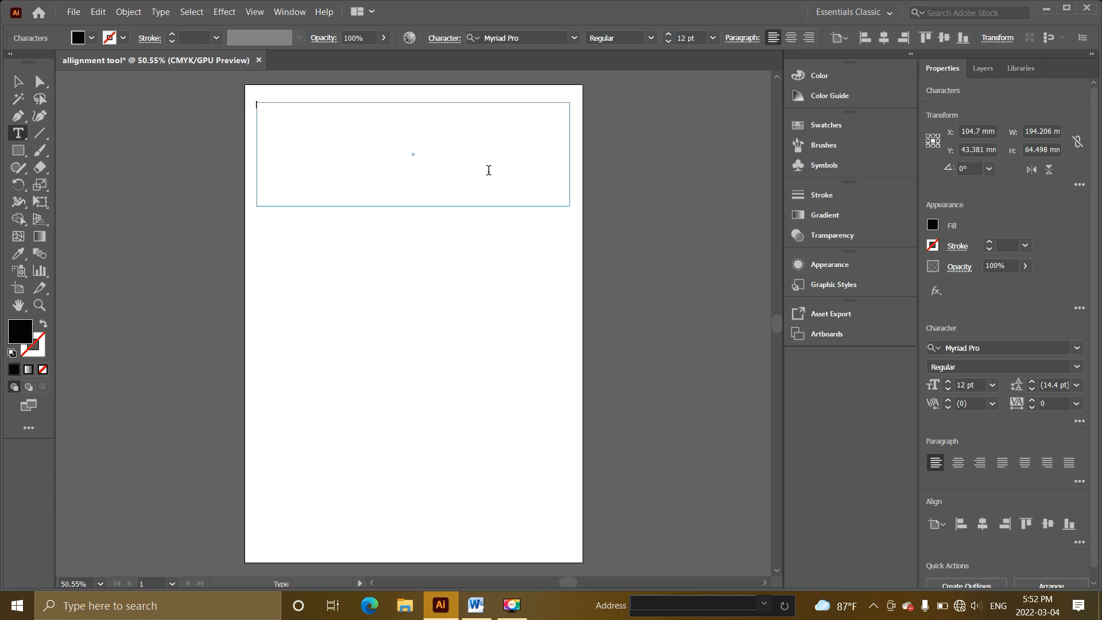
key("ctrl+v")
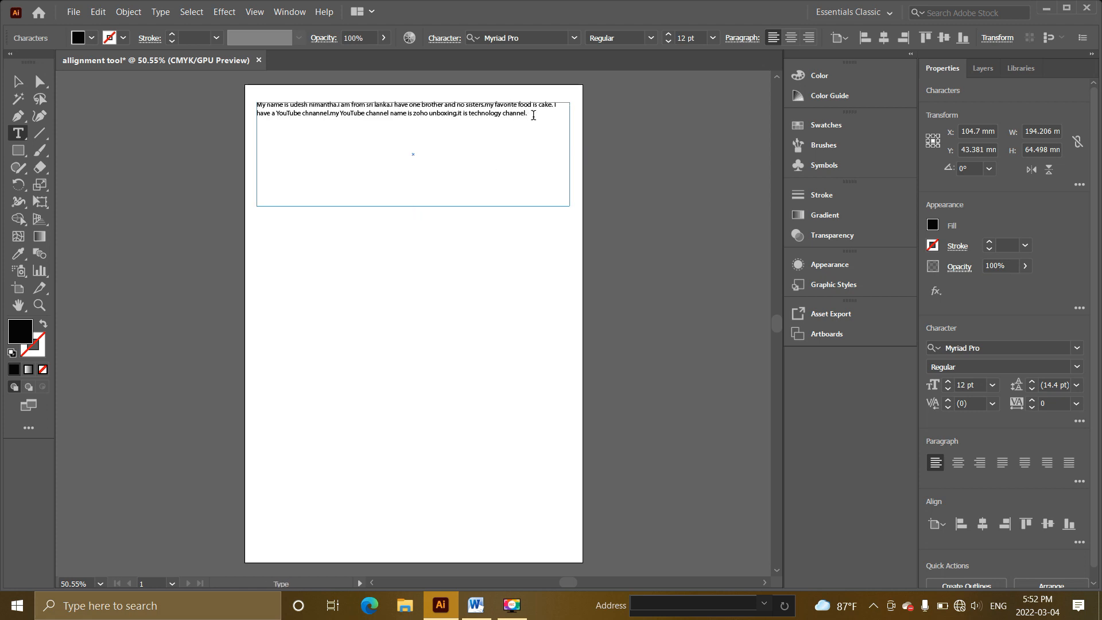
Set the font size of the whole pasted paragraph to 36 pt.
left_click_drag(533, 114, 247, 103)
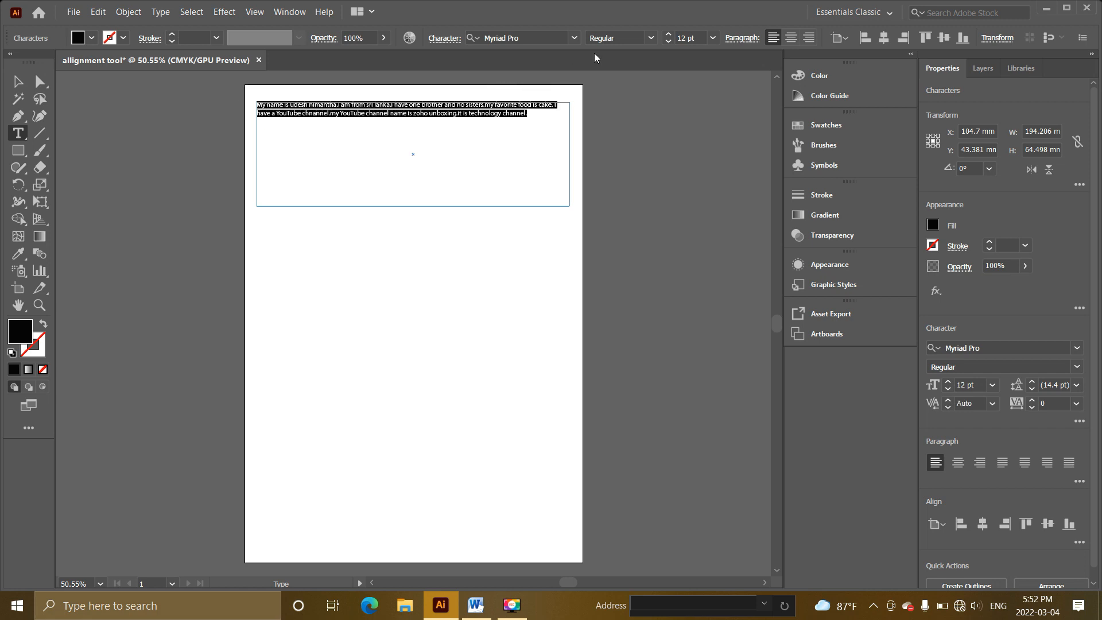
left_click(715, 39)
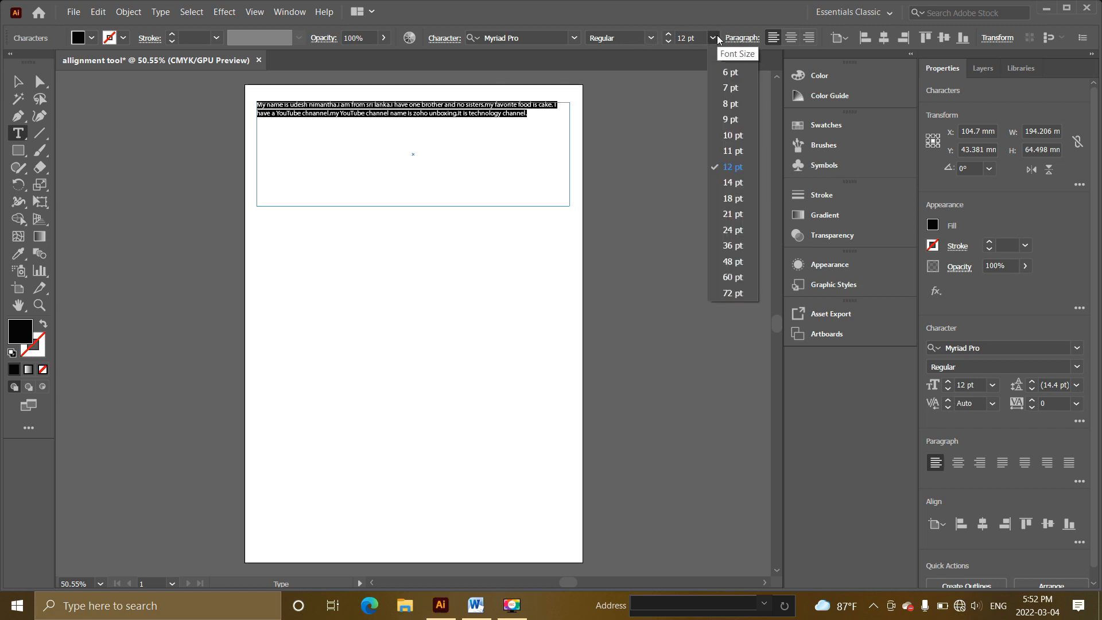
left_click(739, 247)
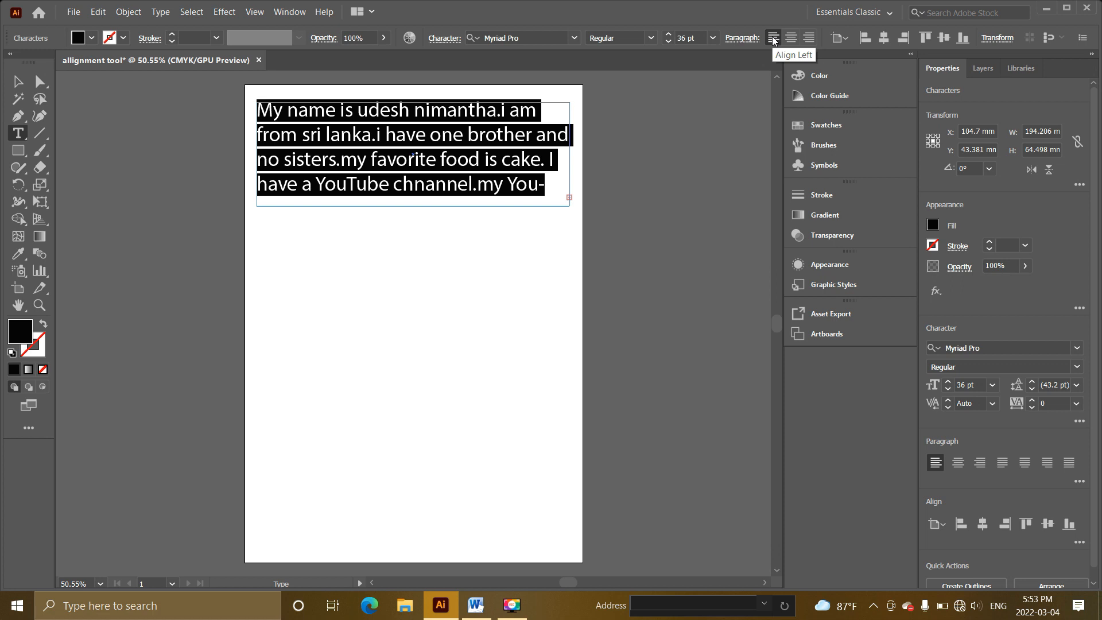
Try right, center and left alignment on the selected paragraph, ending with left alignment.
left_click(809, 38)
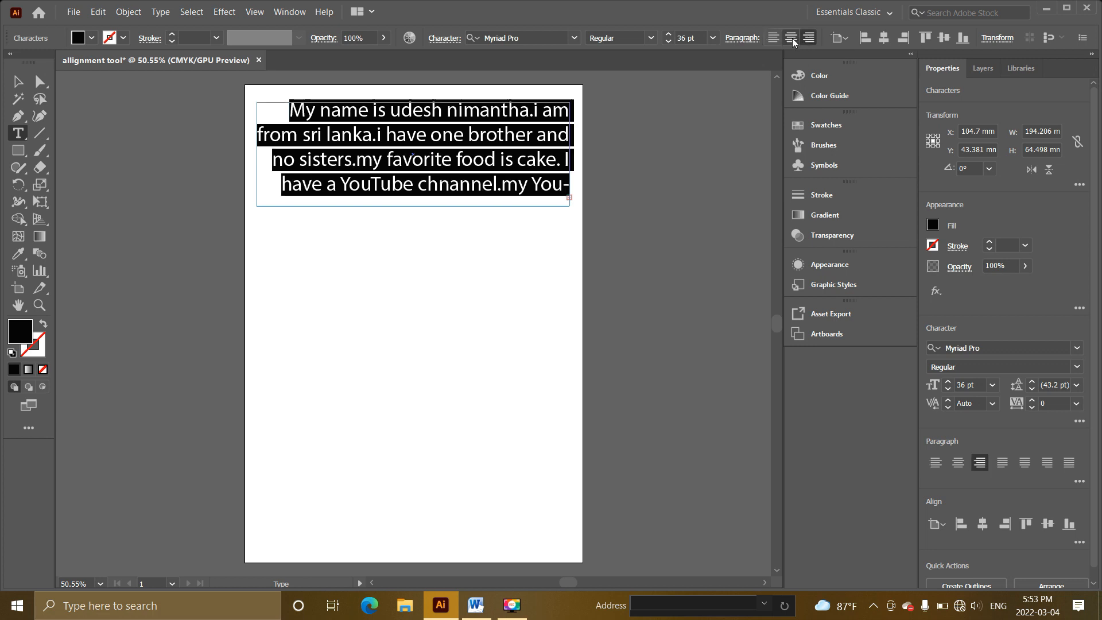
left_click(791, 37)
left_click(773, 39)
left_click(791, 38)
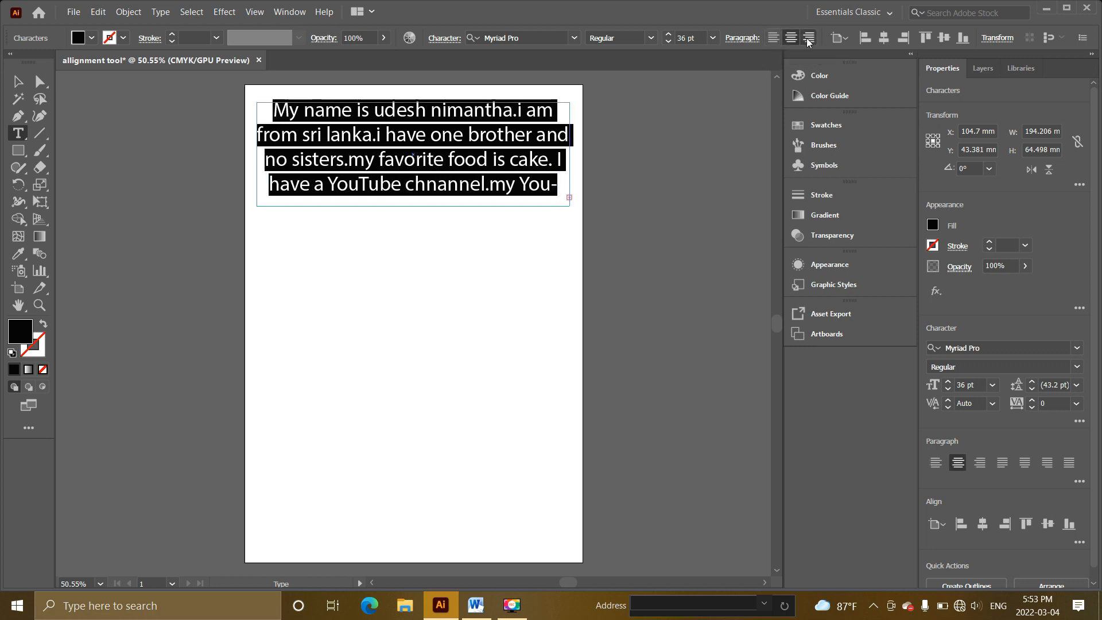
left_click(808, 38)
left_click(789, 38)
left_click(773, 37)
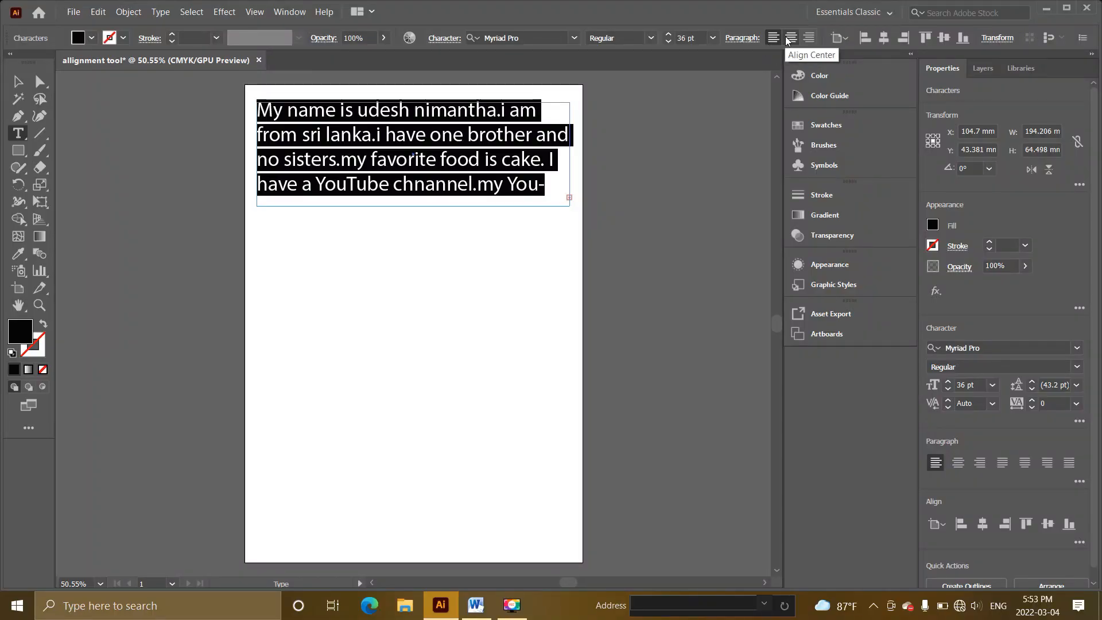
Try the right, left and justify options in the paragraph settings and finish with the text center-aligned.
left_click(744, 43)
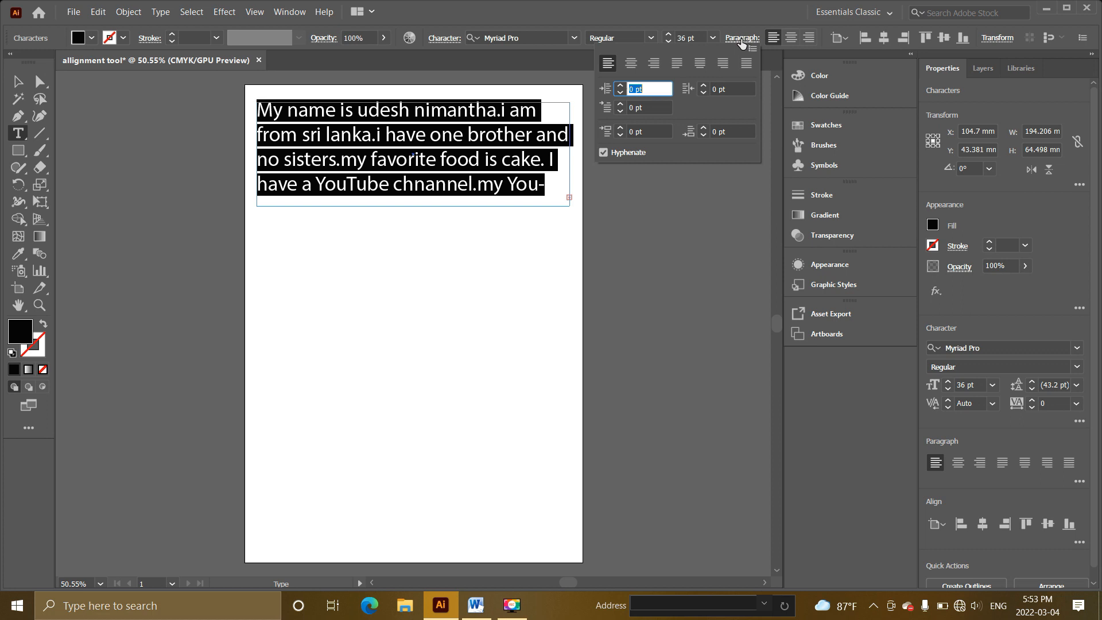
left_click(630, 63)
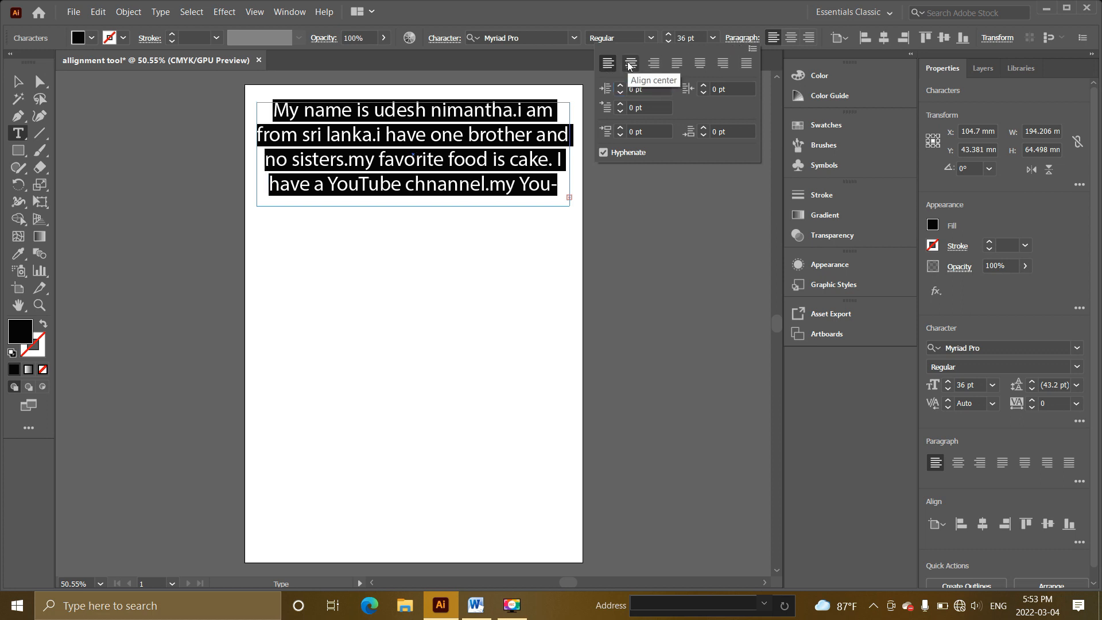
left_click(653, 63)
left_click(676, 63)
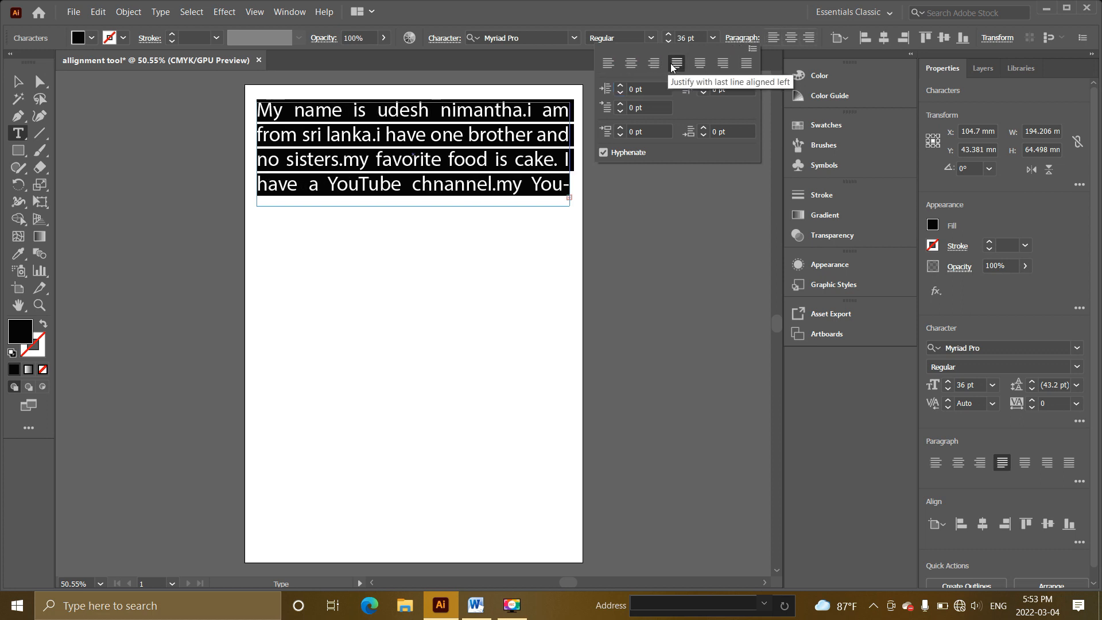
left_click(700, 63)
left_click(722, 63)
left_click(745, 64)
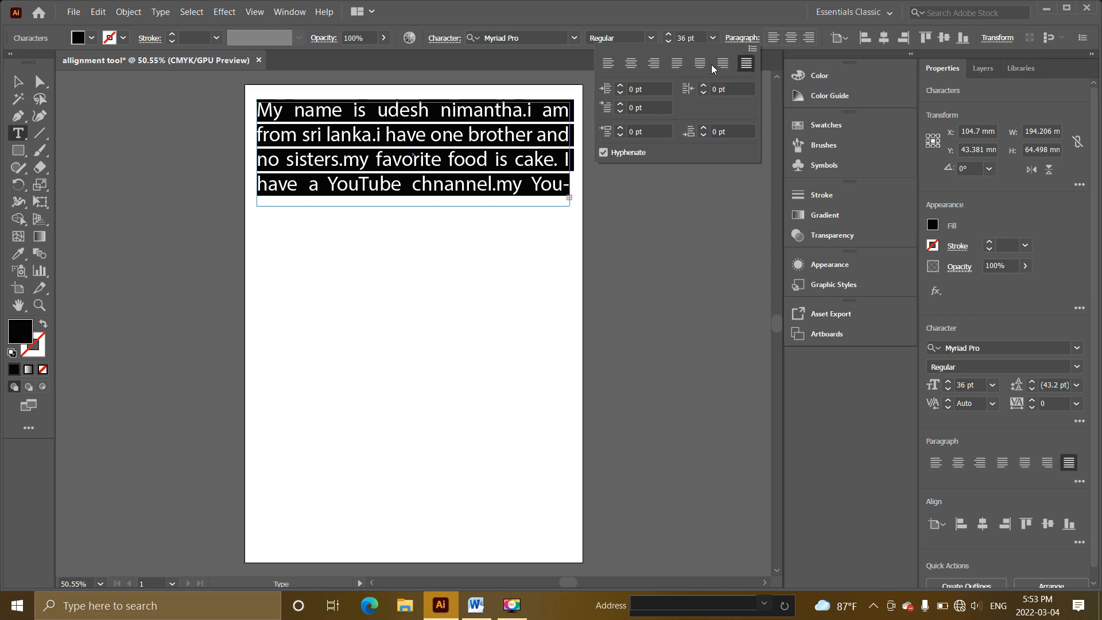
left_click(654, 64)
left_click(630, 63)
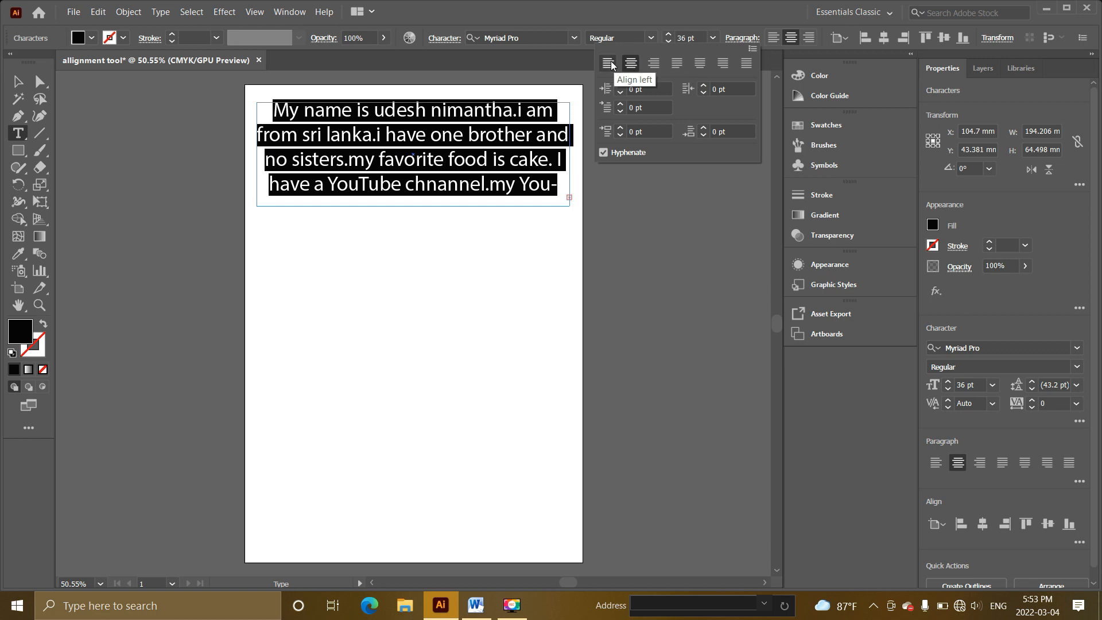
left_click(607, 64)
left_click(631, 63)
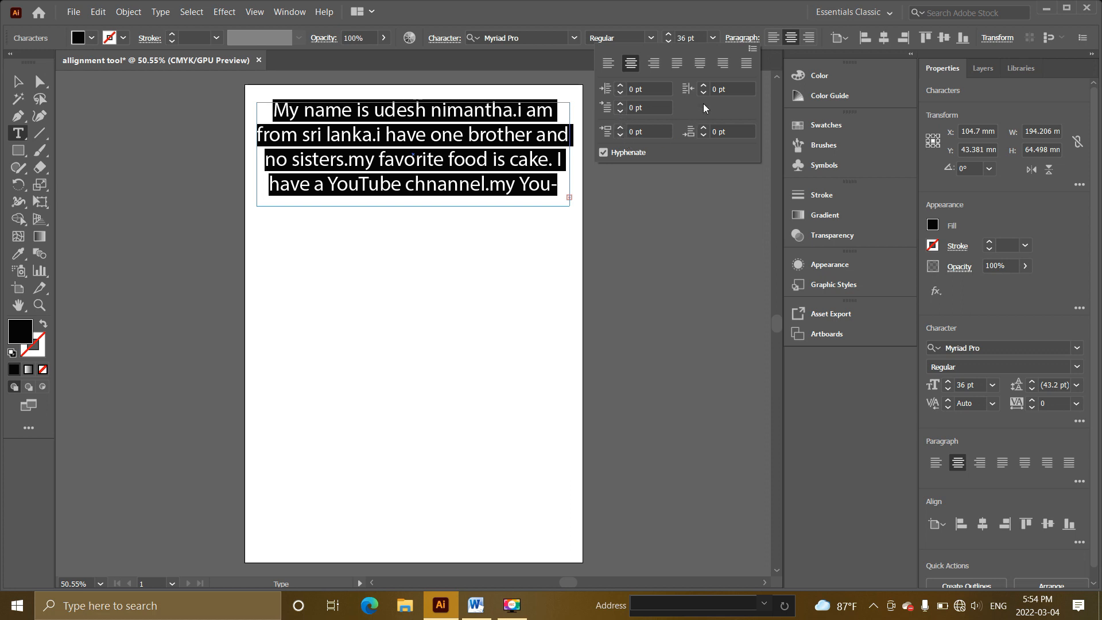
Set the paragraph's left indent to 4 pt and deselect the text.
left_click(621, 87)
left_click(622, 87)
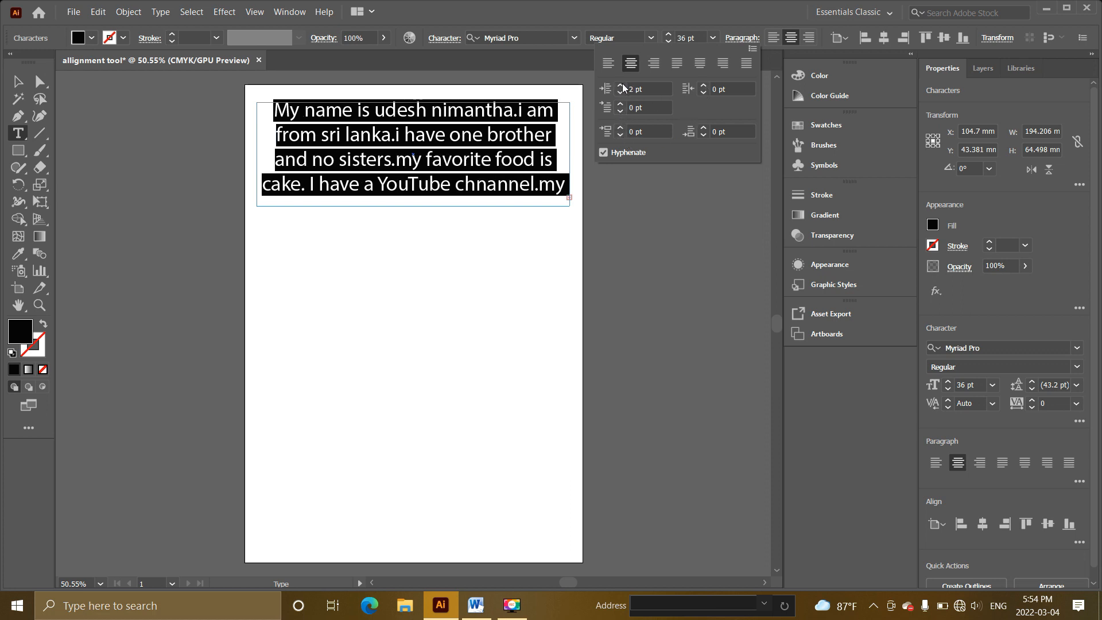
left_click(621, 87)
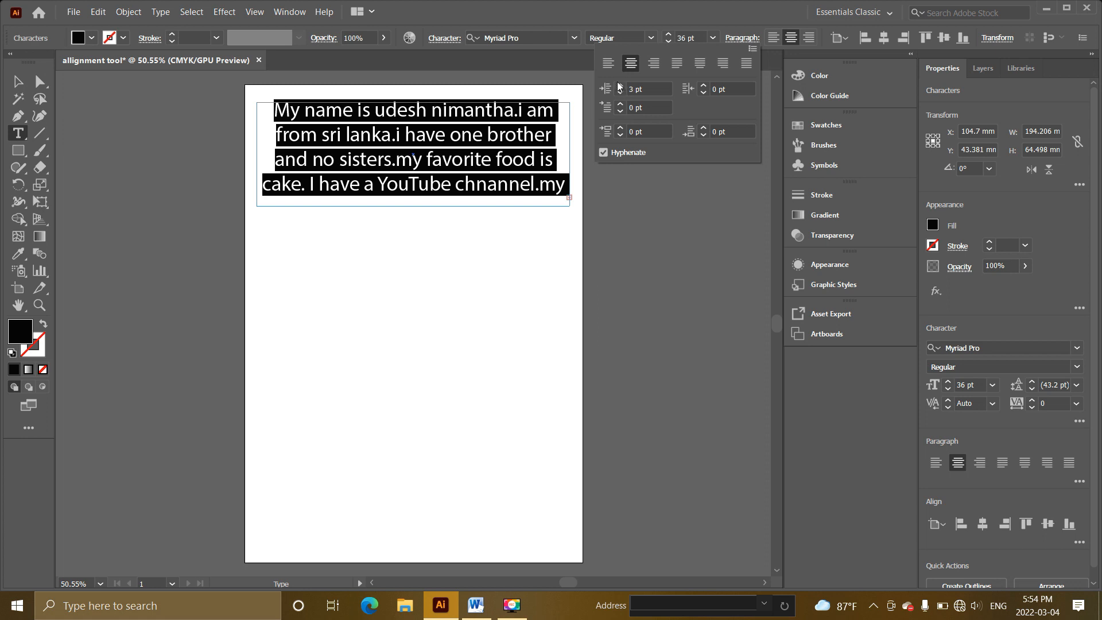
left_click(621, 86)
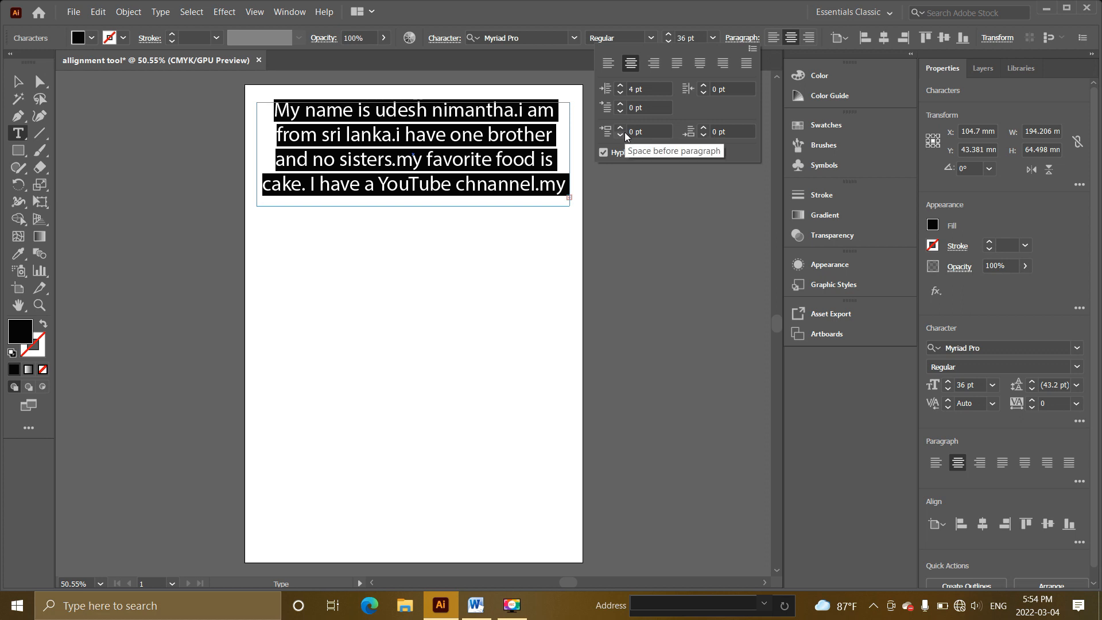
key("Escape")
left_click(119, 165)
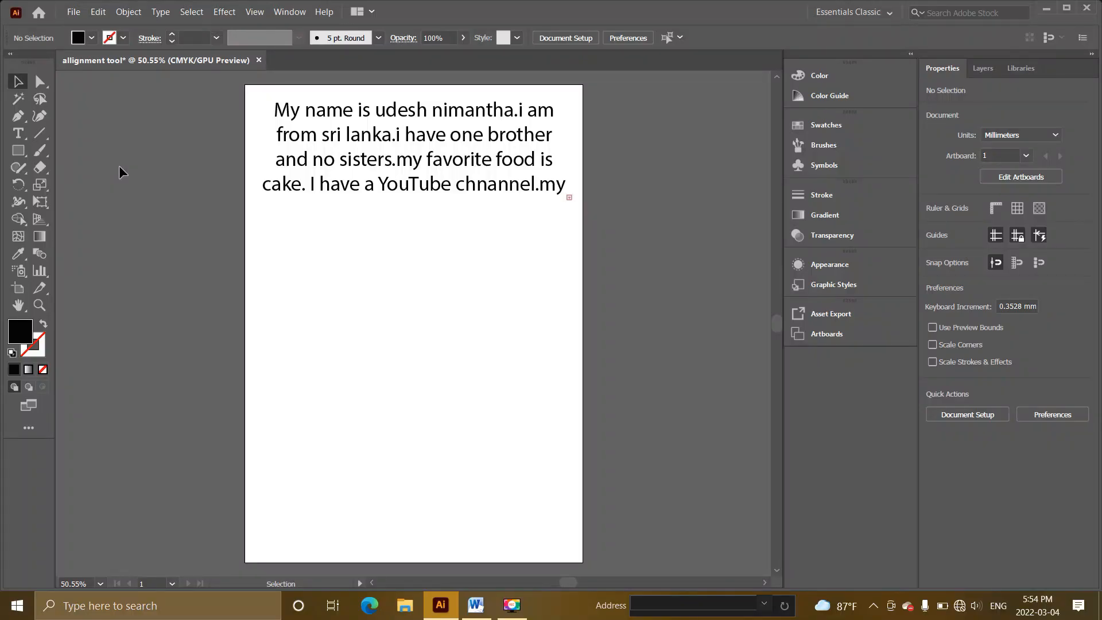
Draw a rectangle about 92 x 175 mm below the text on the page's left half, with no fill and a black stroke.
left_click(19, 150)
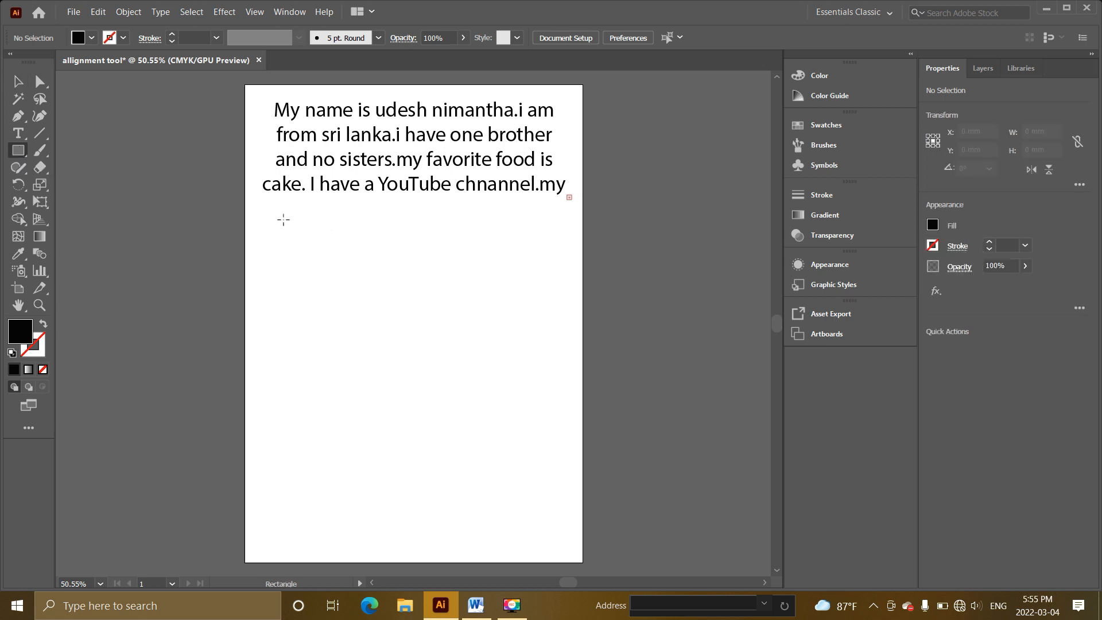
left_click_drag(264, 222, 413, 505)
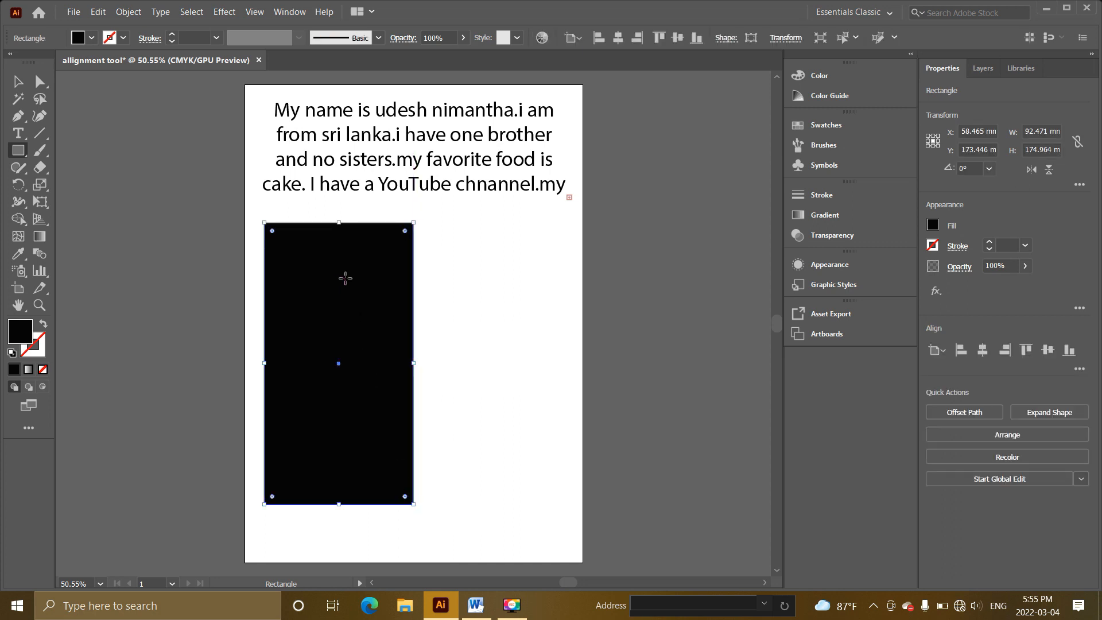
left_click(91, 38)
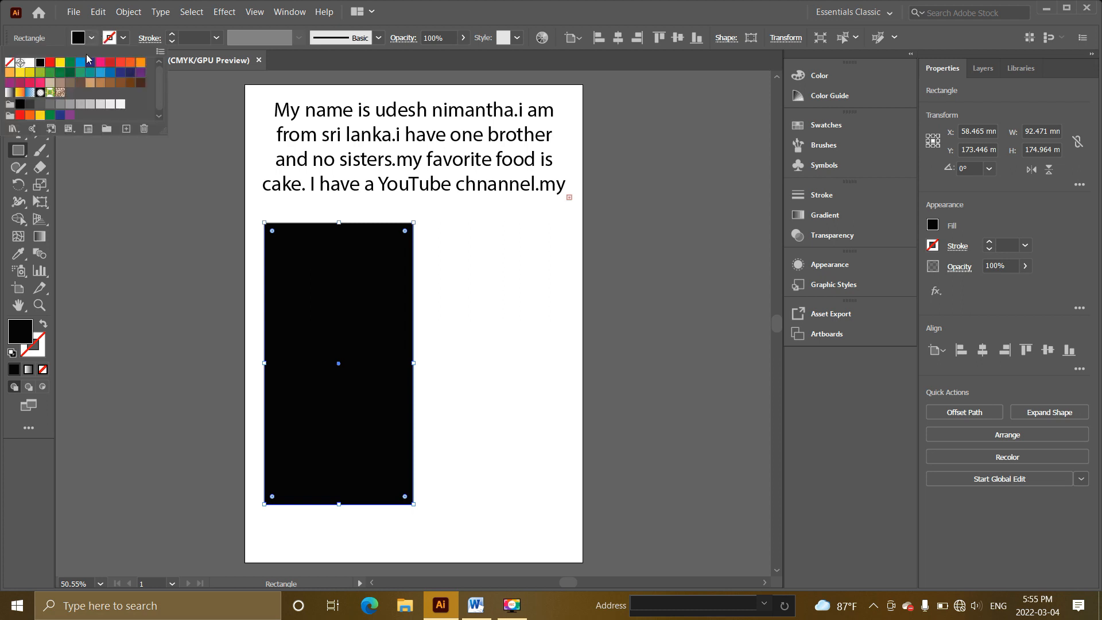
left_click(10, 62)
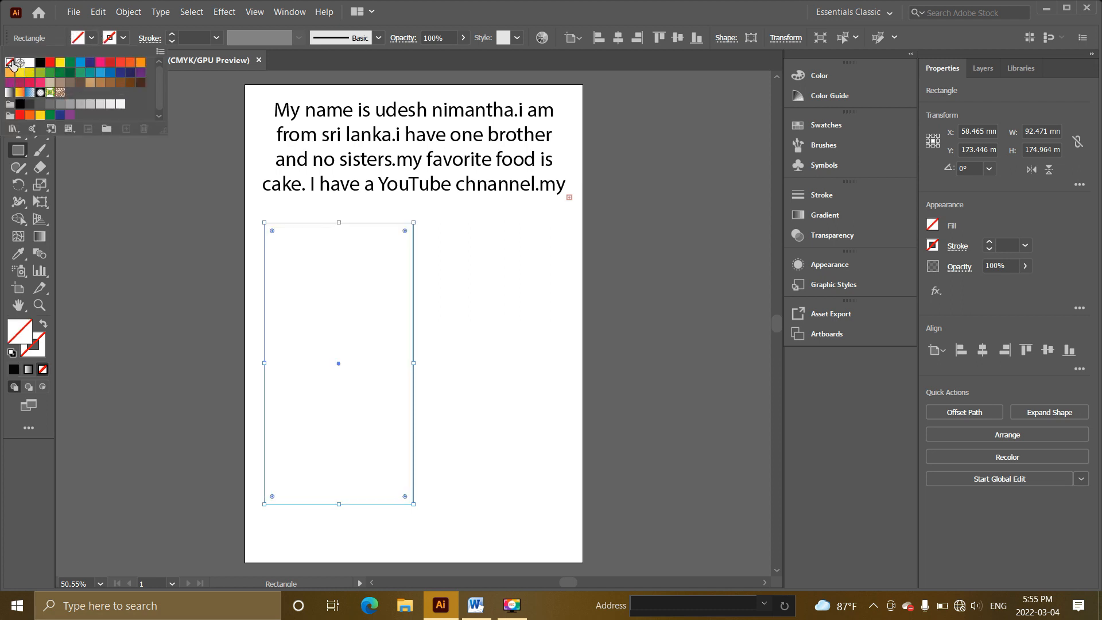
left_click(123, 39)
left_click(124, 39)
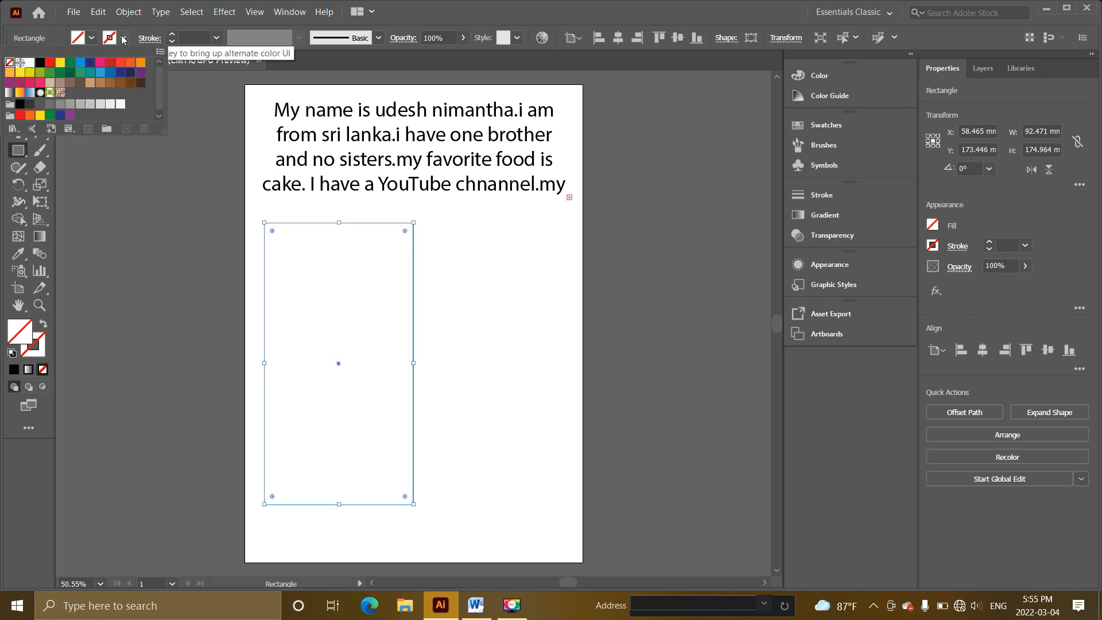
left_click(40, 62)
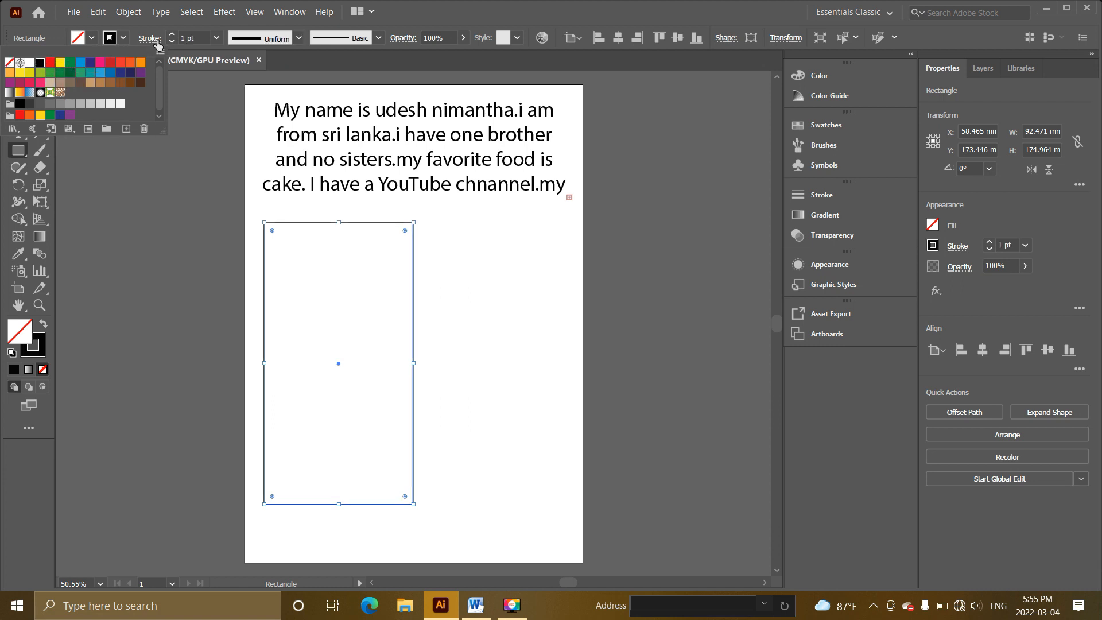
left_click(215, 38)
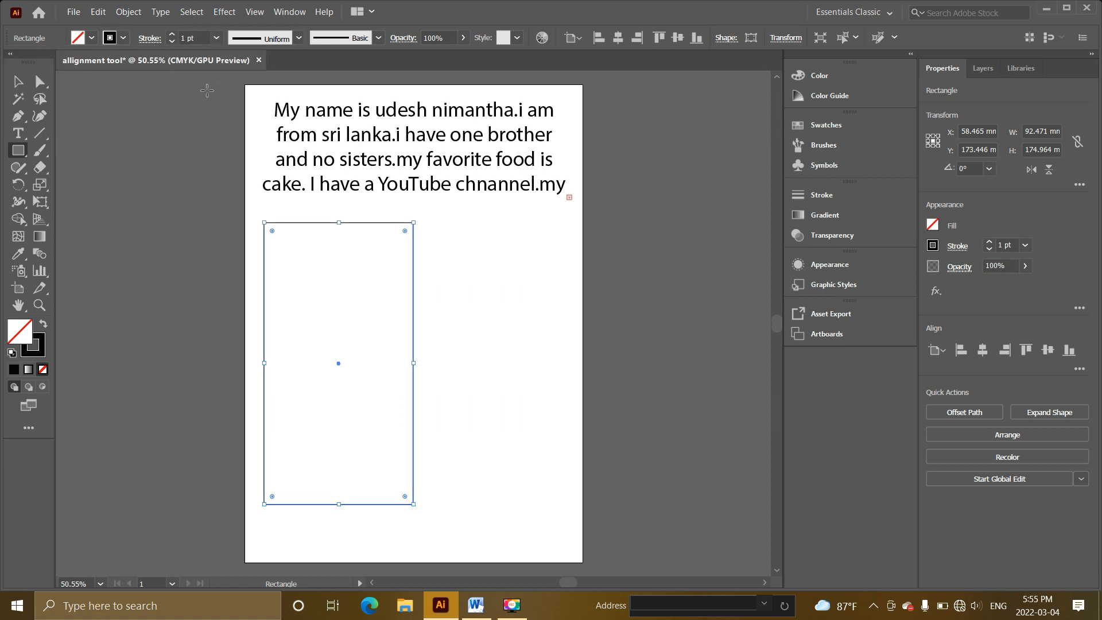
Set the rectangle's stroke to 2 pt and paste the copied paragraph into a new text area about 87 x 109 mm inside it.
left_click(216, 39)
left_click(236, 119)
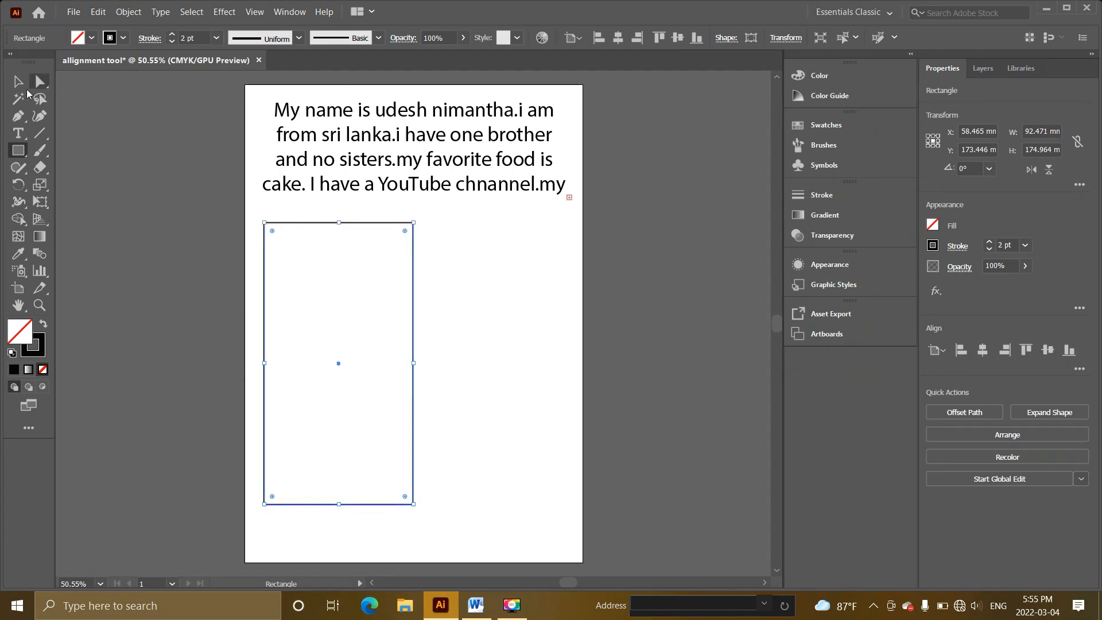
left_click(17, 133)
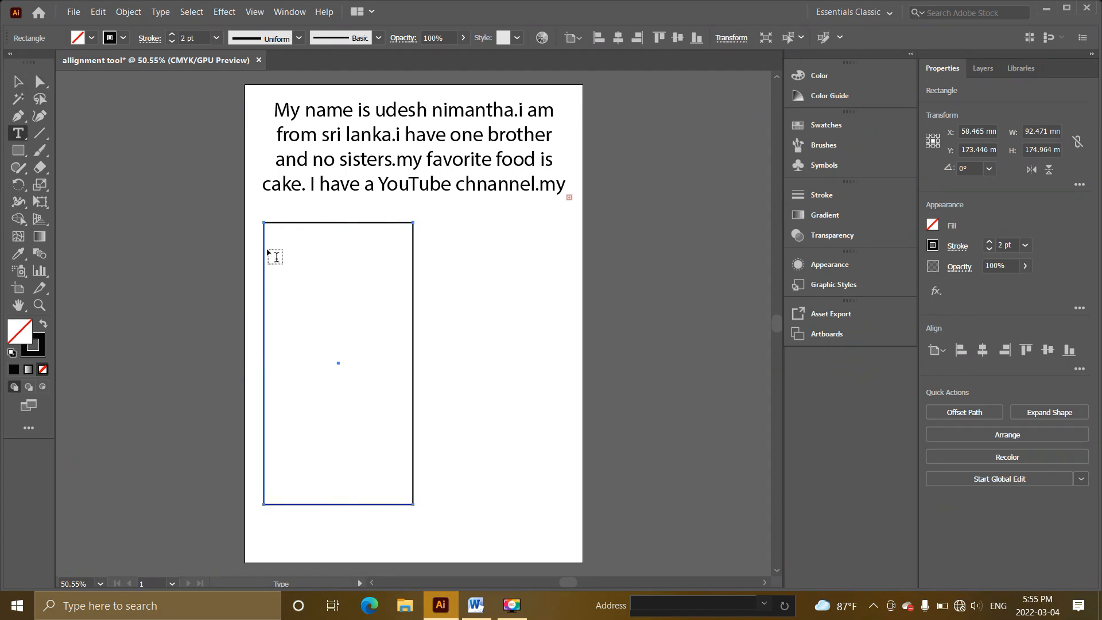
left_click_drag(268, 251, 408, 427)
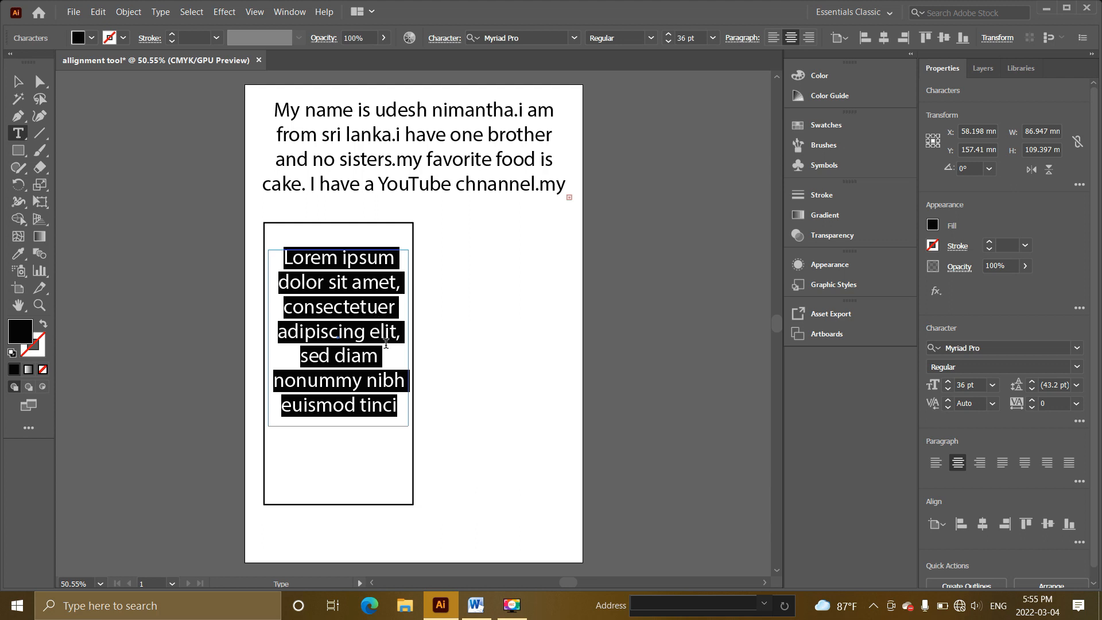
key("BackSpace")
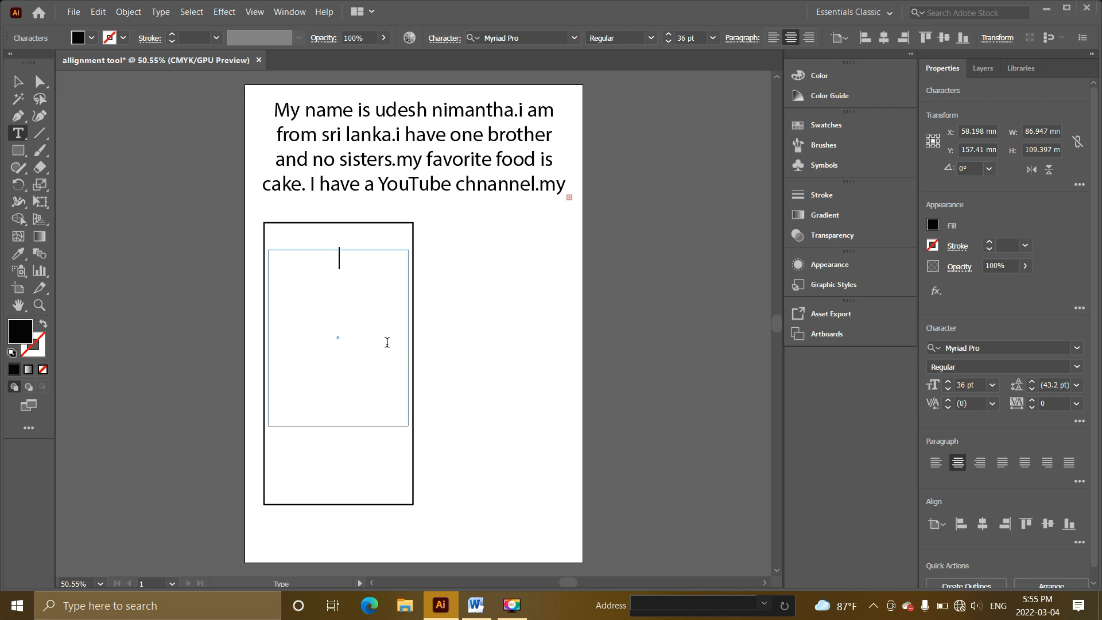
key("ctrl+v")
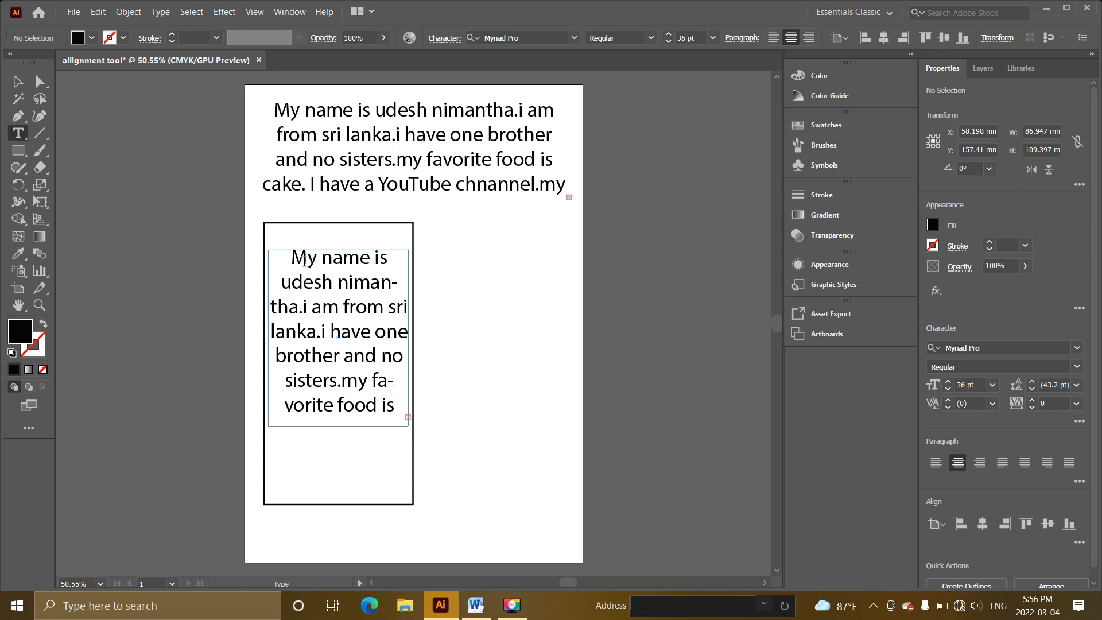
Try a 14 pt font size on the paragraph inside the rectangle and finish with 24 pt.
left_click_drag(290, 256, 408, 497)
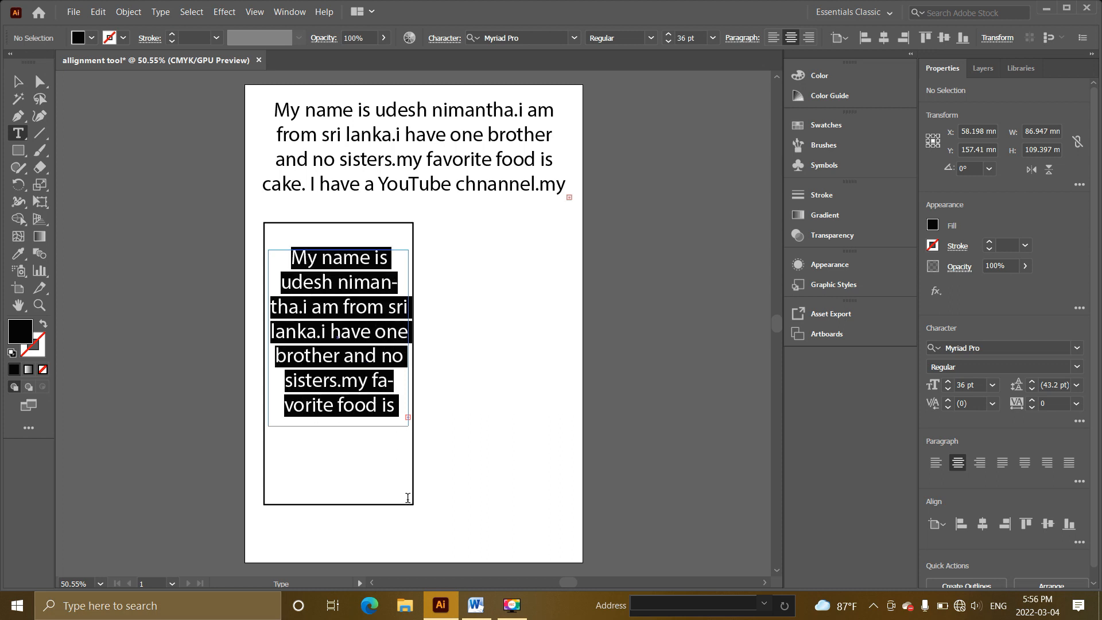
left_click(712, 38)
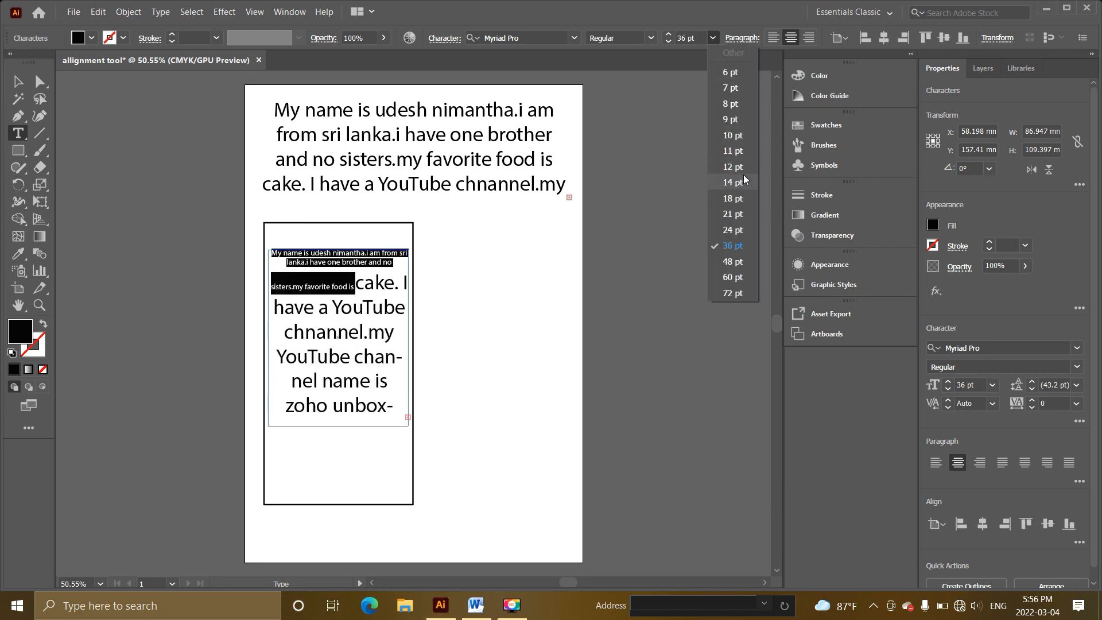
left_click(743, 176)
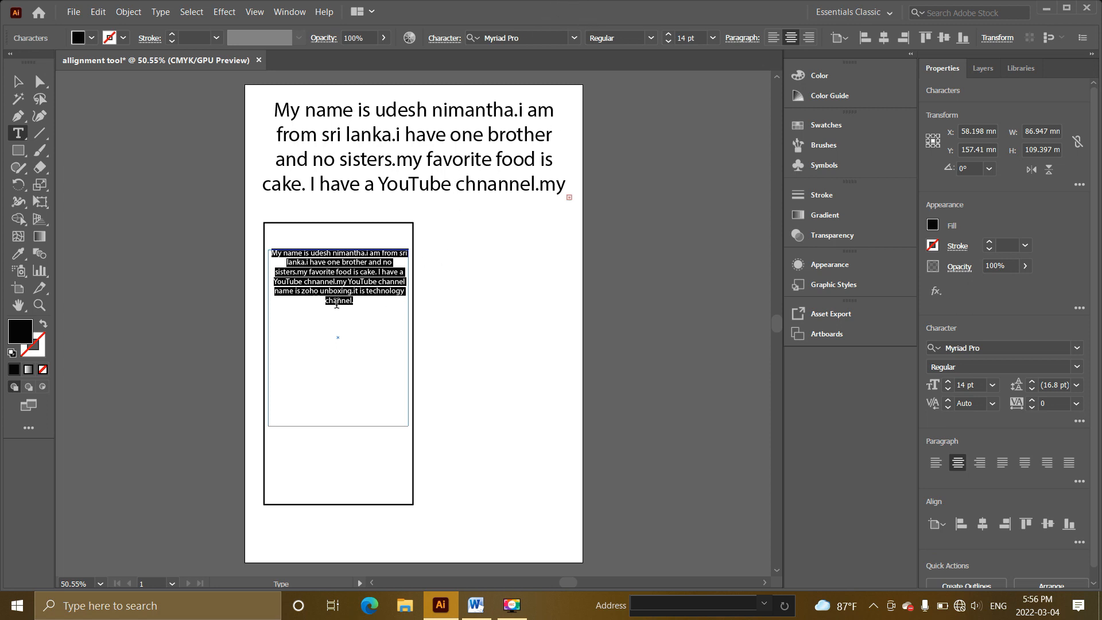
left_click(713, 38)
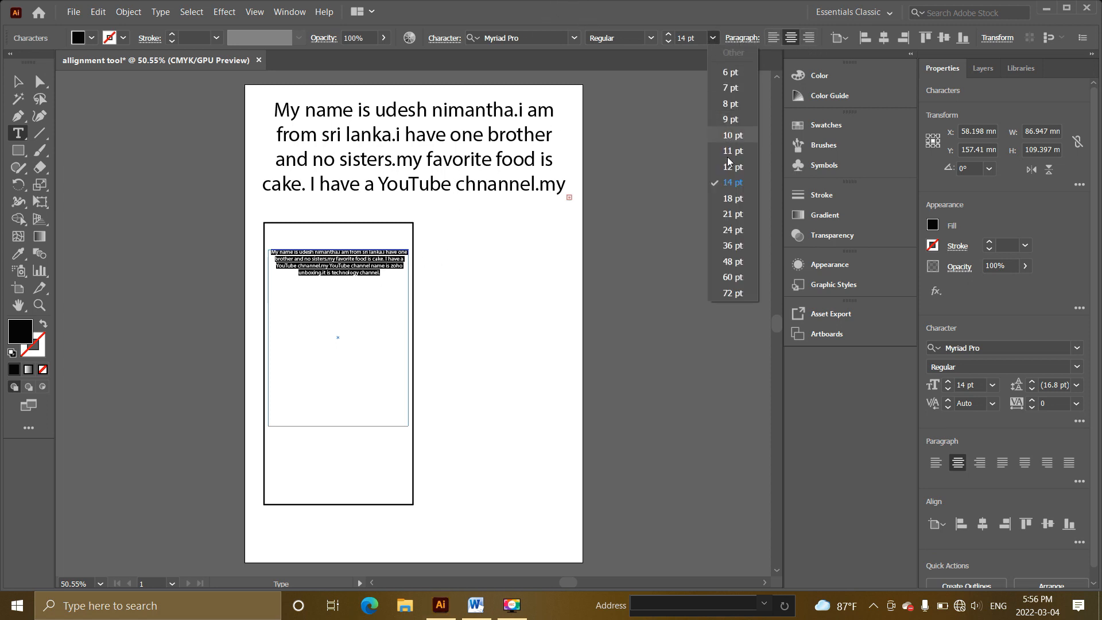
left_click(732, 230)
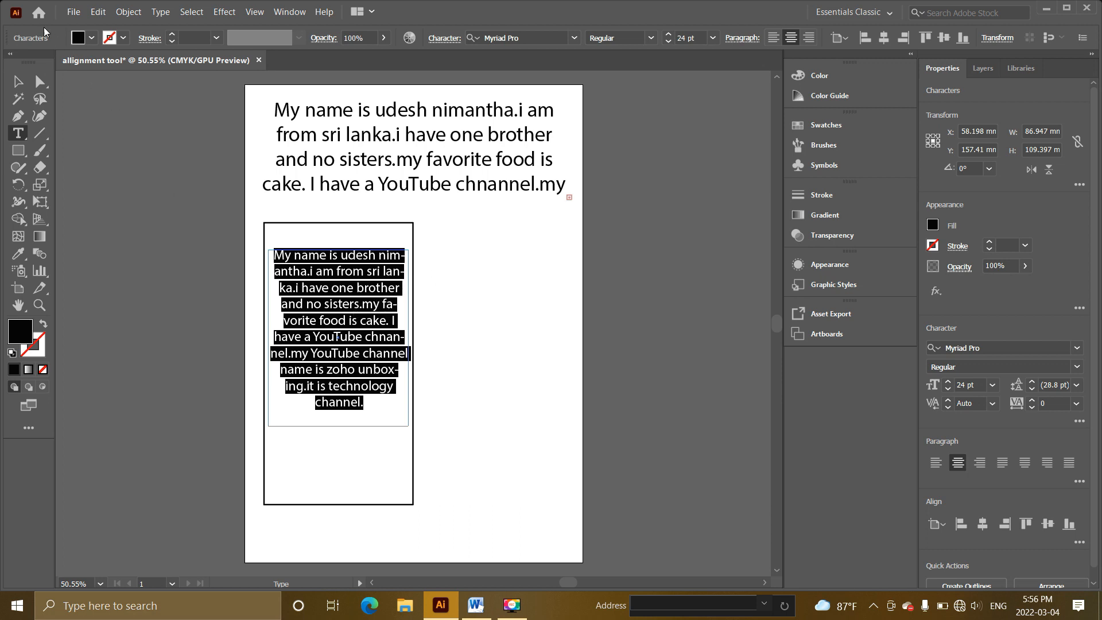
Try each alignment and justify option on the paragraph inside the rectangle, finishing with all lines justified, and end text editing.
left_click(752, 39)
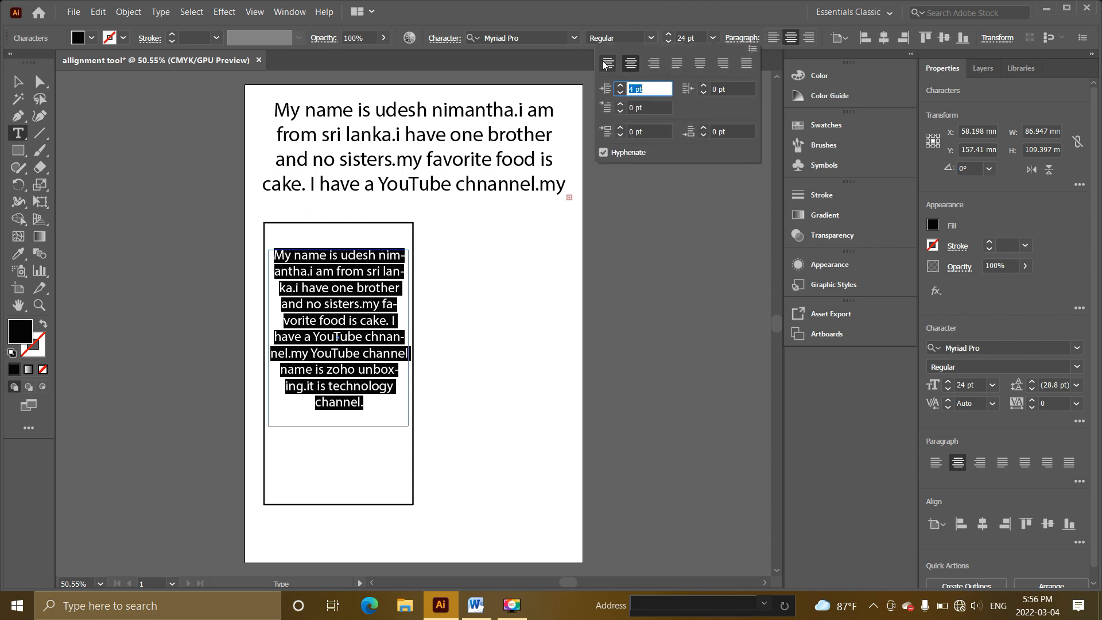
left_click(607, 64)
left_click(631, 63)
left_click(653, 63)
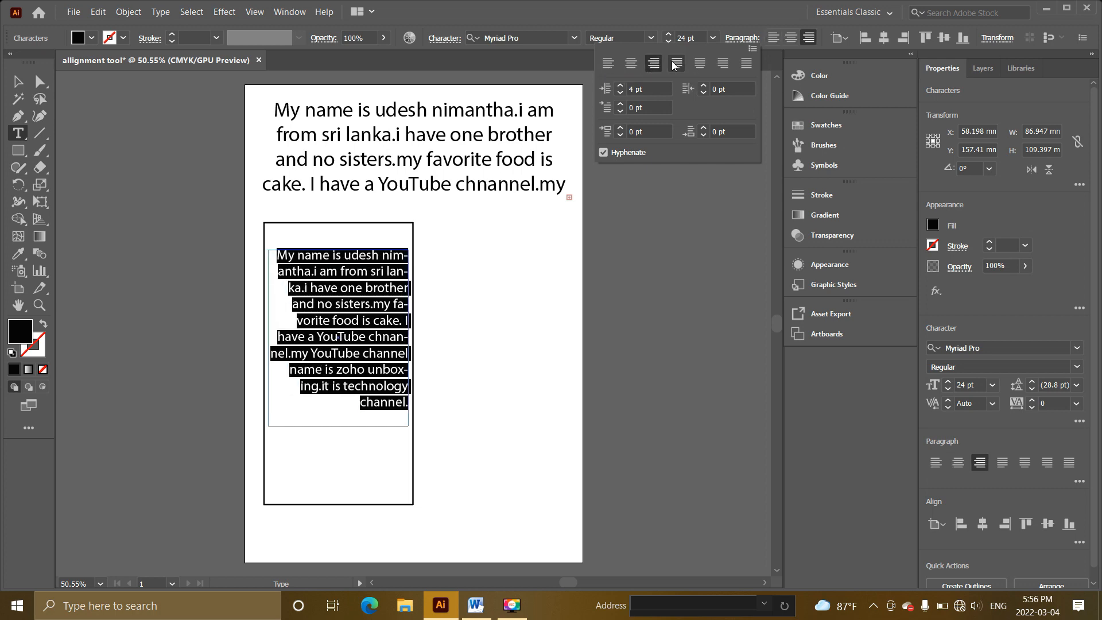
left_click(676, 63)
left_click(699, 63)
left_click(722, 63)
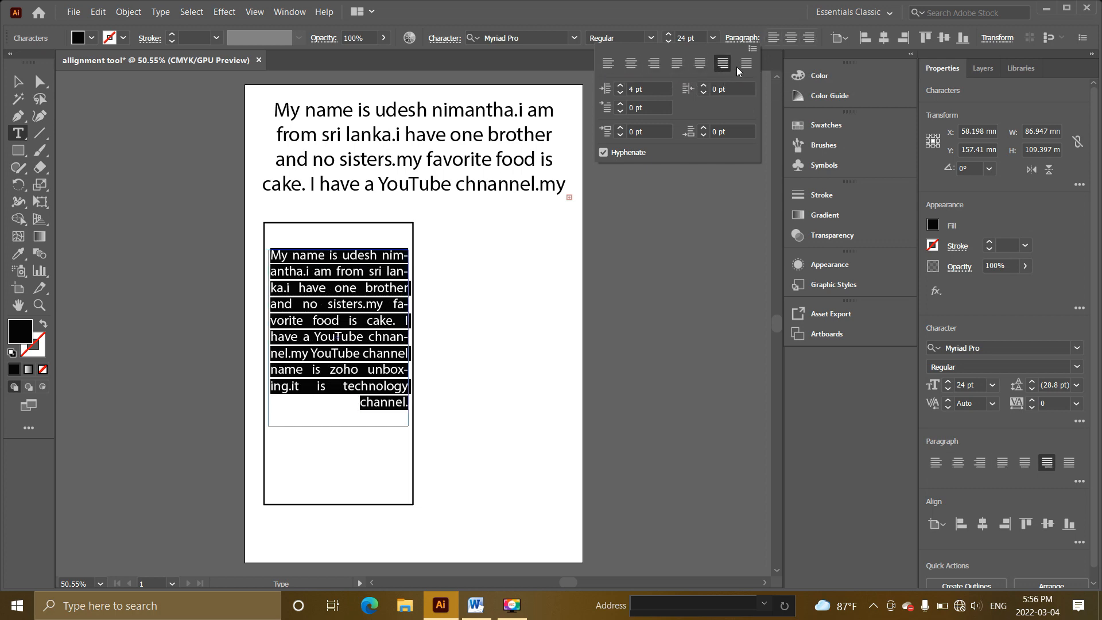
left_click(746, 63)
key("Escape")
Draw a second rectangle about 95 x 175 mm beside the first one, with no fill and a 2 pt stroke.
key("m")
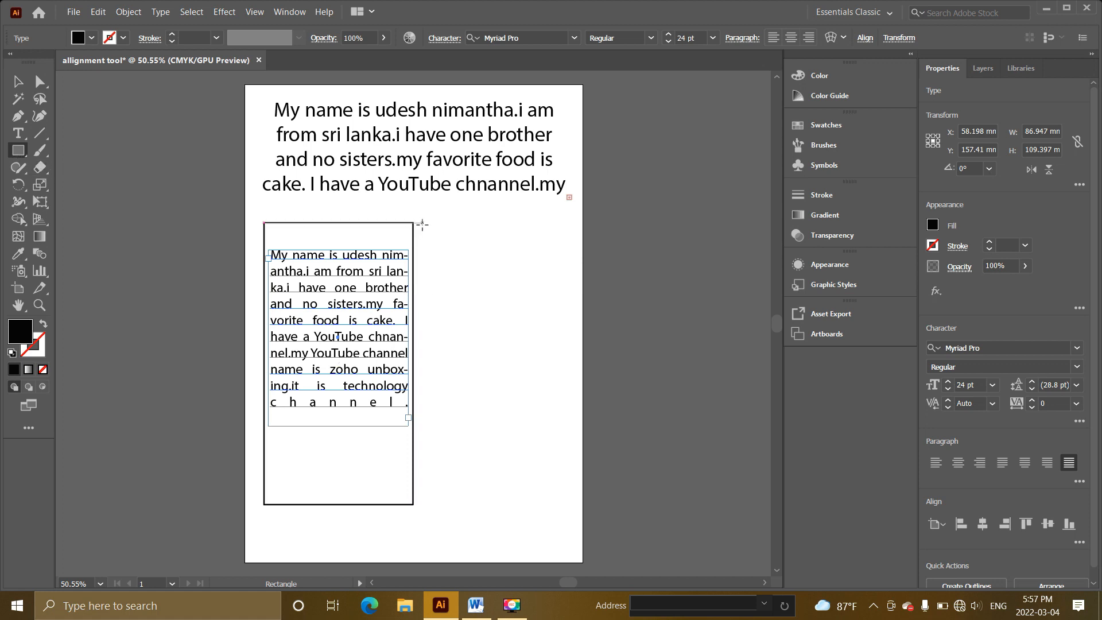
left_click_drag(422, 223, 575, 504)
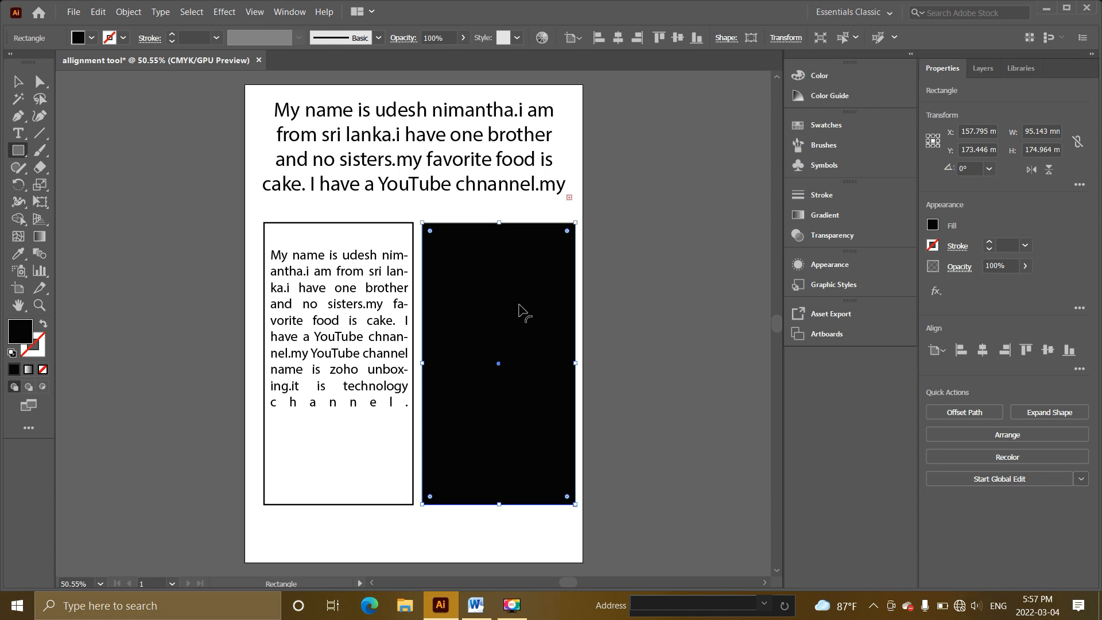
left_click(91, 38)
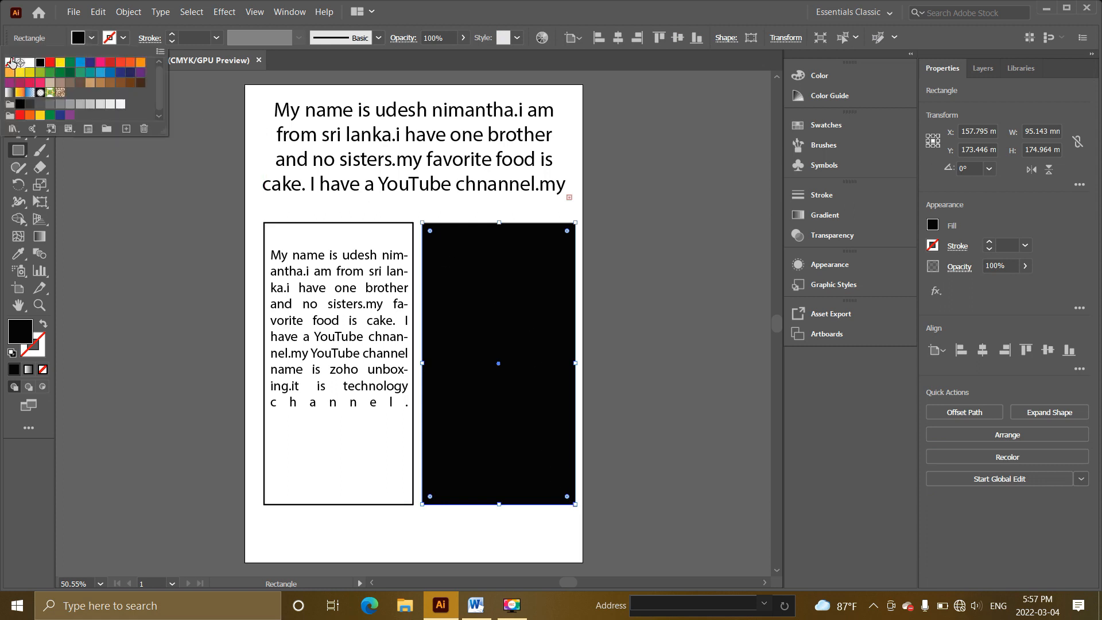
left_click(11, 62)
left_click(125, 38)
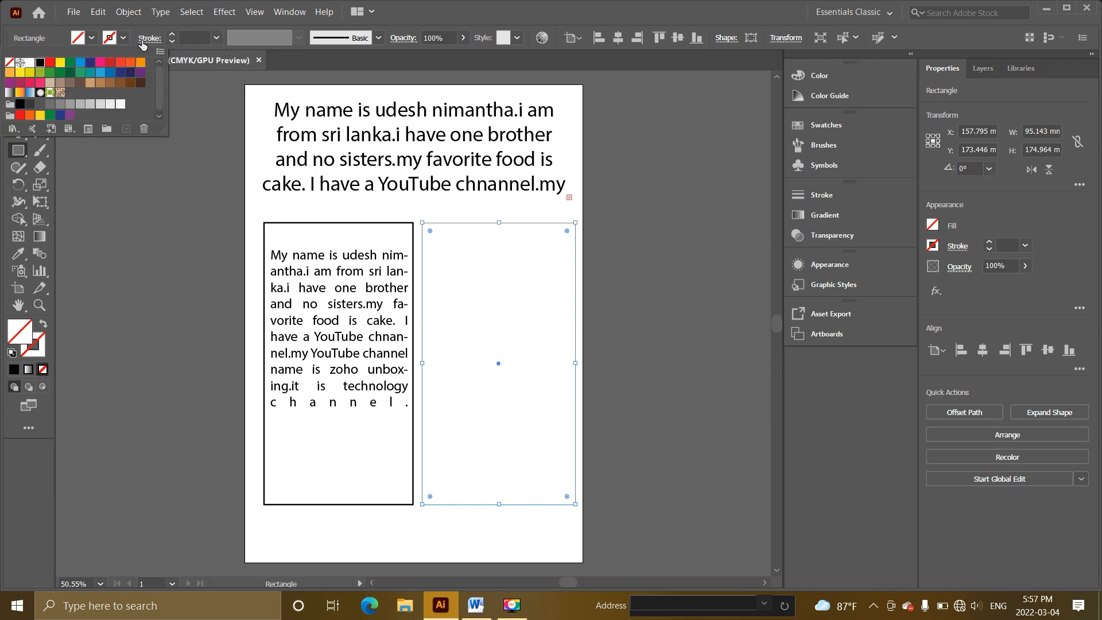
left_click(124, 38)
left_click(217, 38)
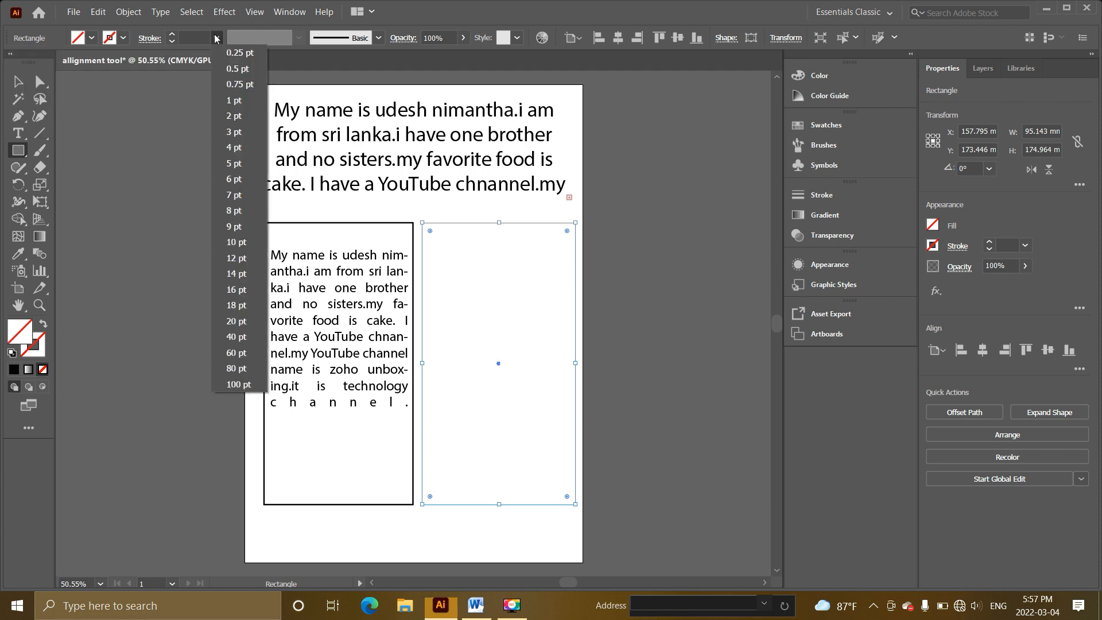
left_click(238, 116)
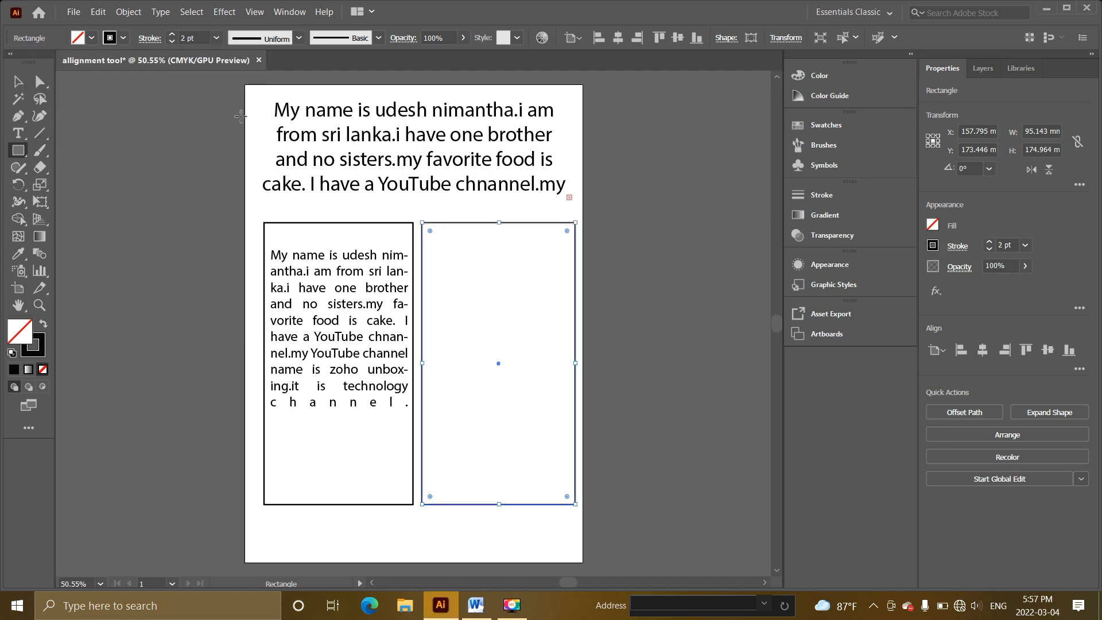
Turn the second rectangle into a text area, replace its placeholder text with about fourteen lines of repeated "u", and select the text object.
left_click(20, 138)
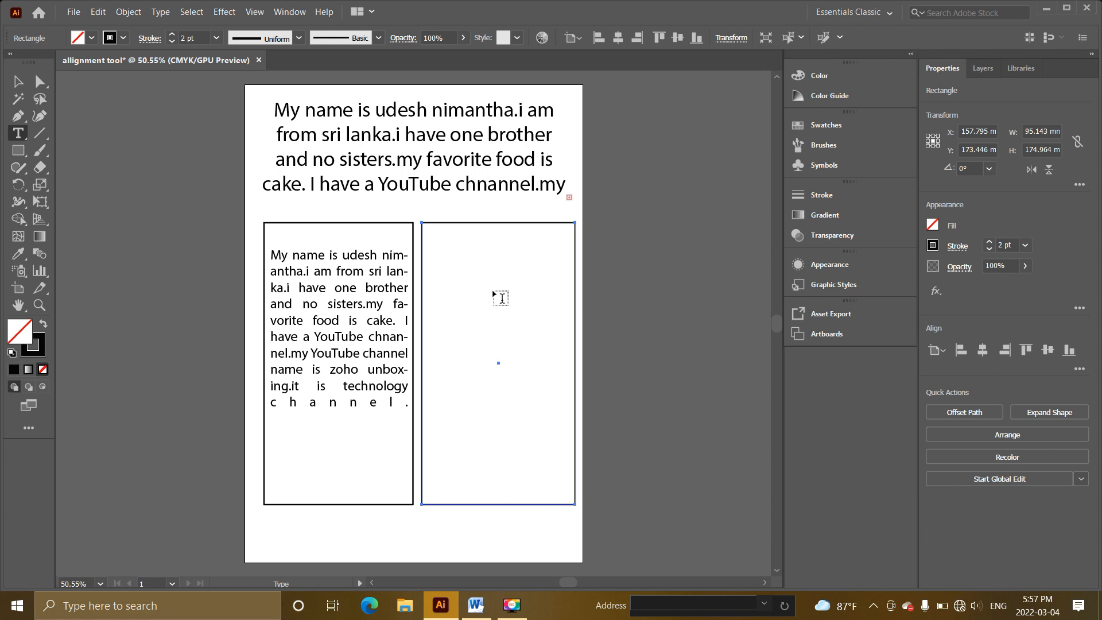
left_click(506, 223)
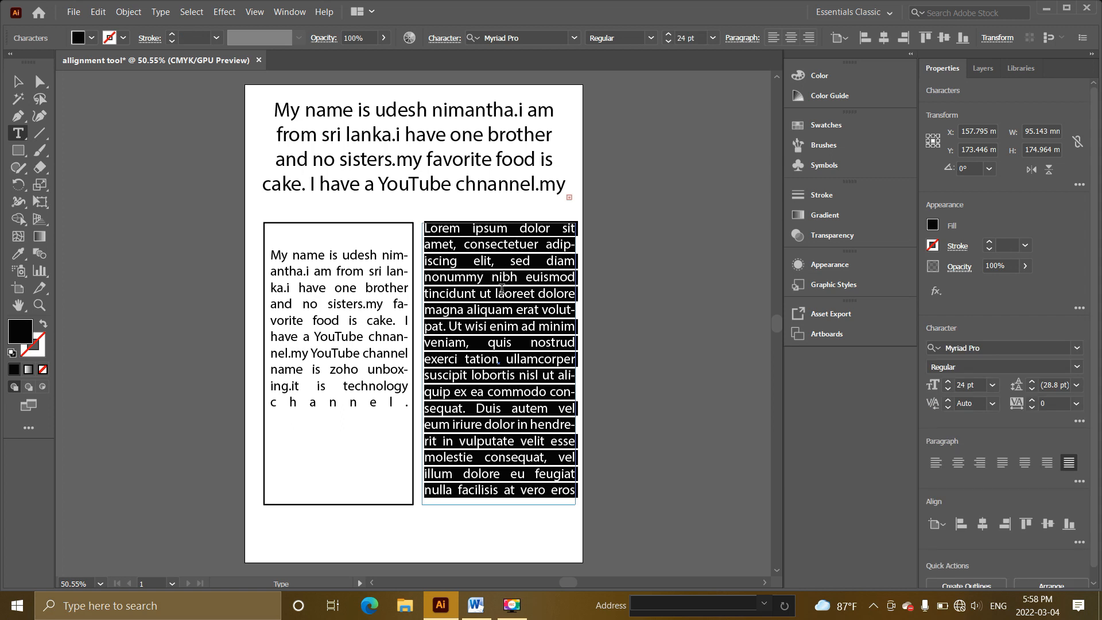
key("BackSpace")
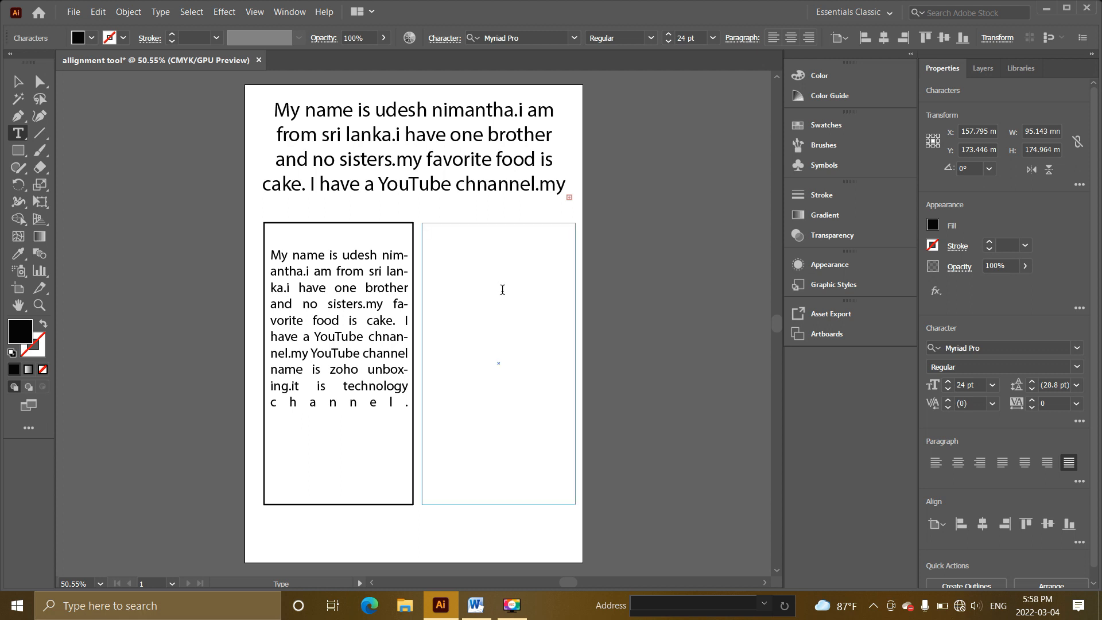
type("uuuuuuuuuuuuuuuuuuuuuuuuuuuuuuuuuuuuuuuuuuuuuuuuuuuuuuuuuu")
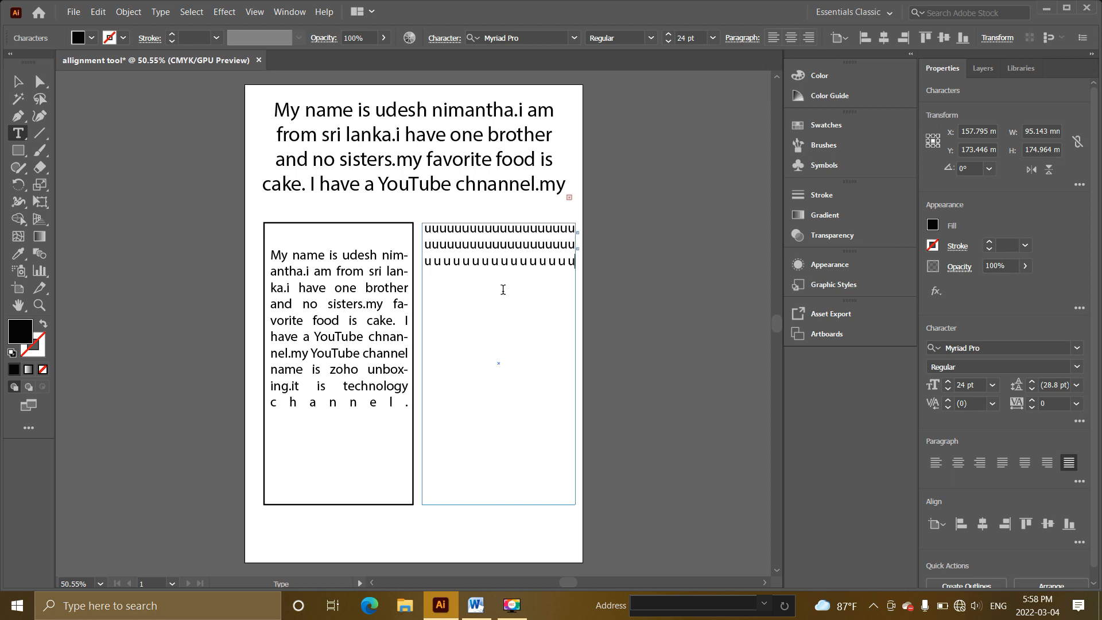
type("uuuuuuuuuuuuuuuuuuuuuuuuuuuuuuuuuuuuuuuuuuuuuuuuuuuuuuuuuuuuuuuuuuuuuuuuuuuuuuuuuuuuuuuuuuuuuuuuuuuuuuuuuuuuuu")
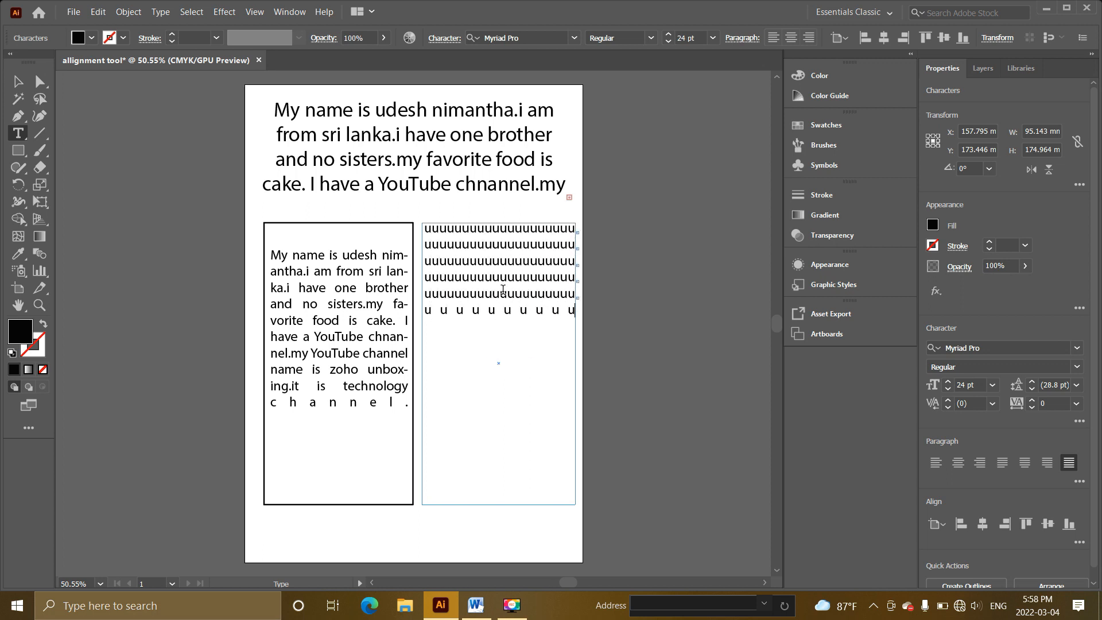
type("uuuuuuuuuuuuuuuuuuuuuuuuuuuuuuuuuuuuuuuuuuuuuuuuuuuuuuuuuu")
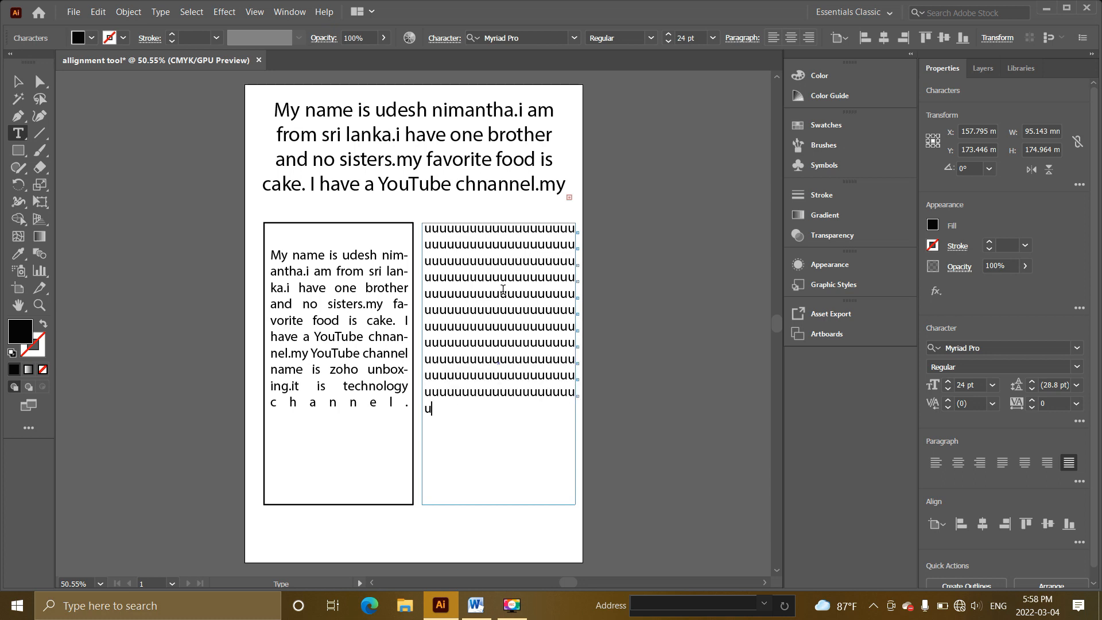
type("uuuuuuuuuuuuuuuuuuuuuuuuuuuuuuuuuuuuuuuuuuuuuuuuuuuuuuuuuuuuuuuuuu")
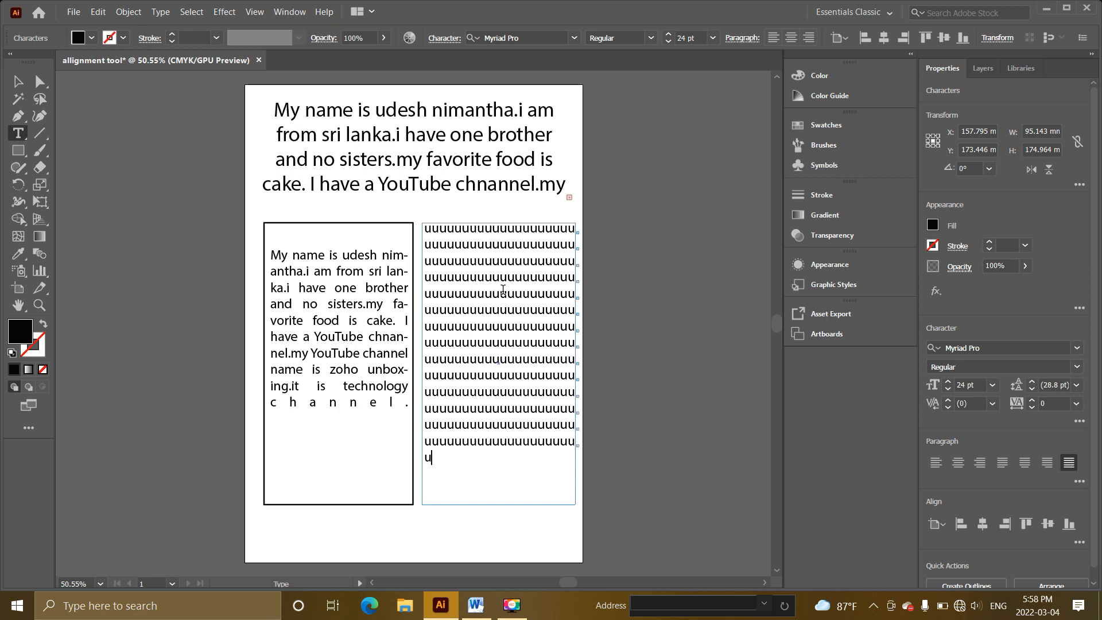
type("uuuu")
left_click(15, 87)
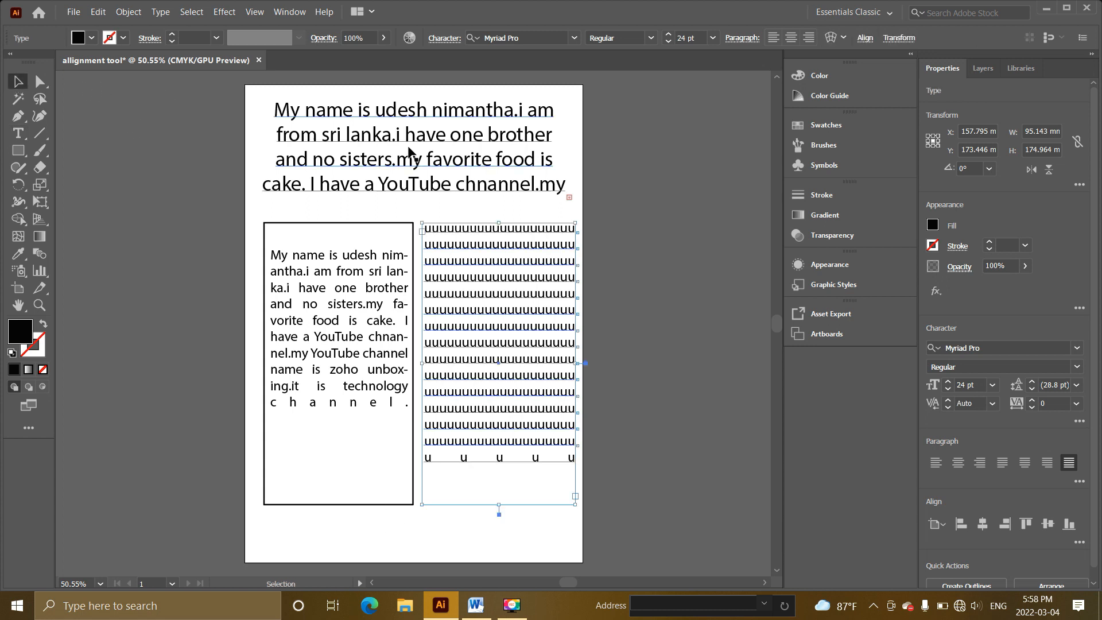
left_click(423, 520)
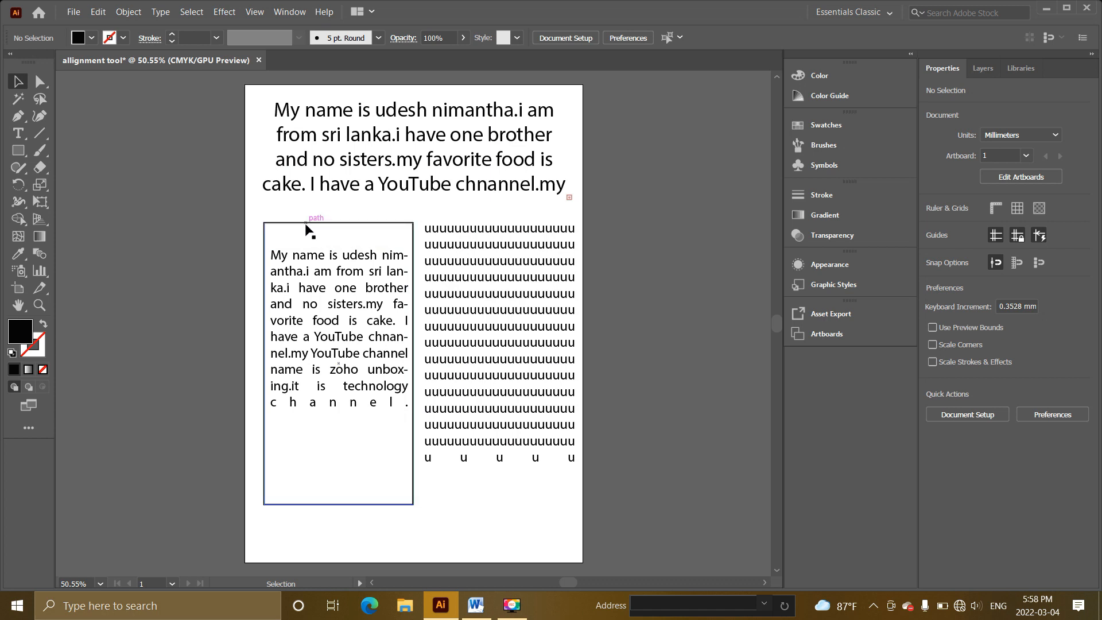
left_click(471, 274)
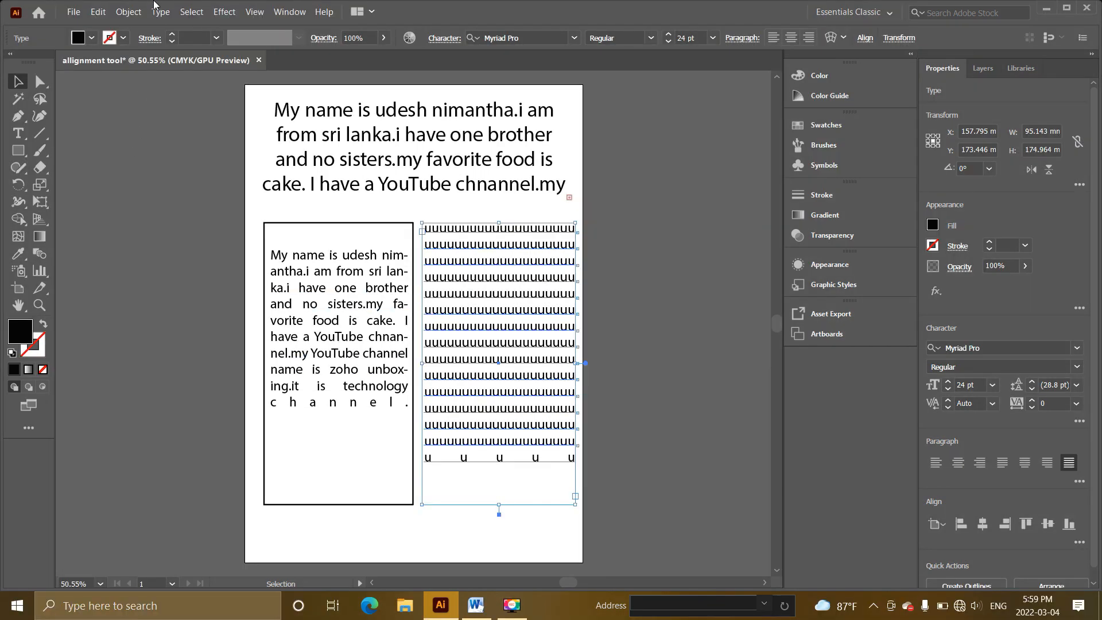
View the Save As dialog for the document and close it without saving.
left_click(73, 11)
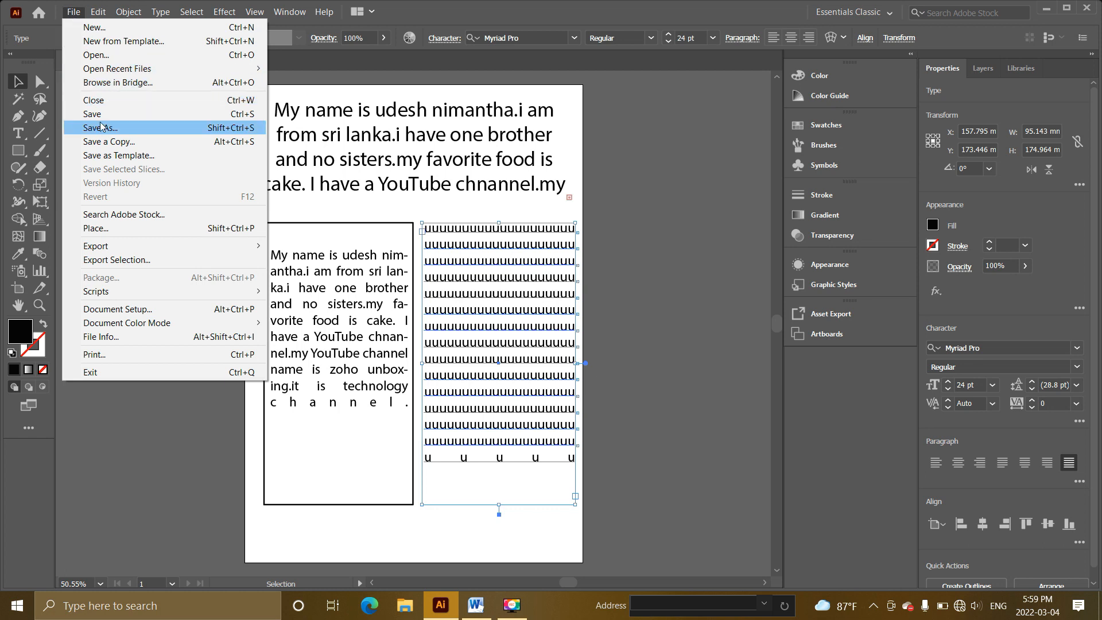
left_click(73, 10)
left_click(73, 11)
left_click(120, 131)
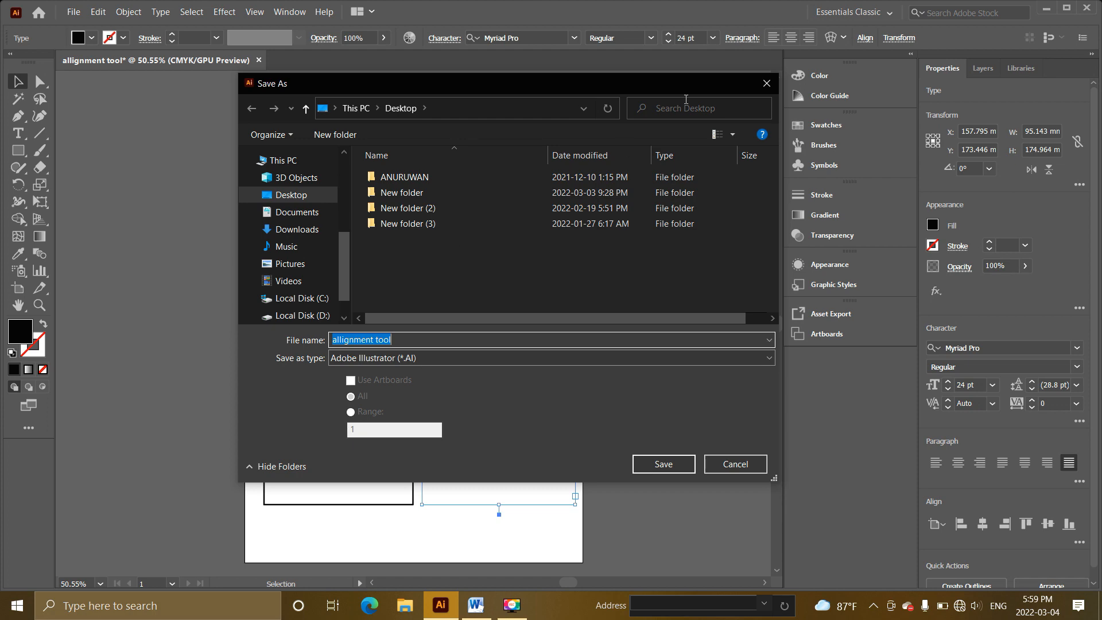
left_click(768, 81)
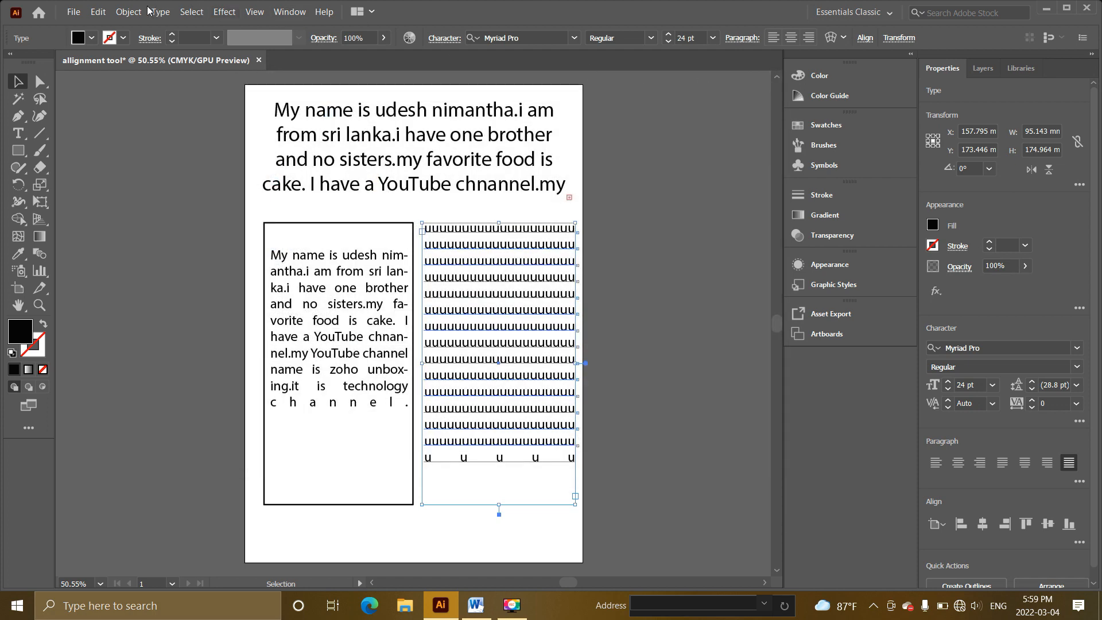
View the file formats offered by Export As and close the dialog without exporting.
left_click(73, 12)
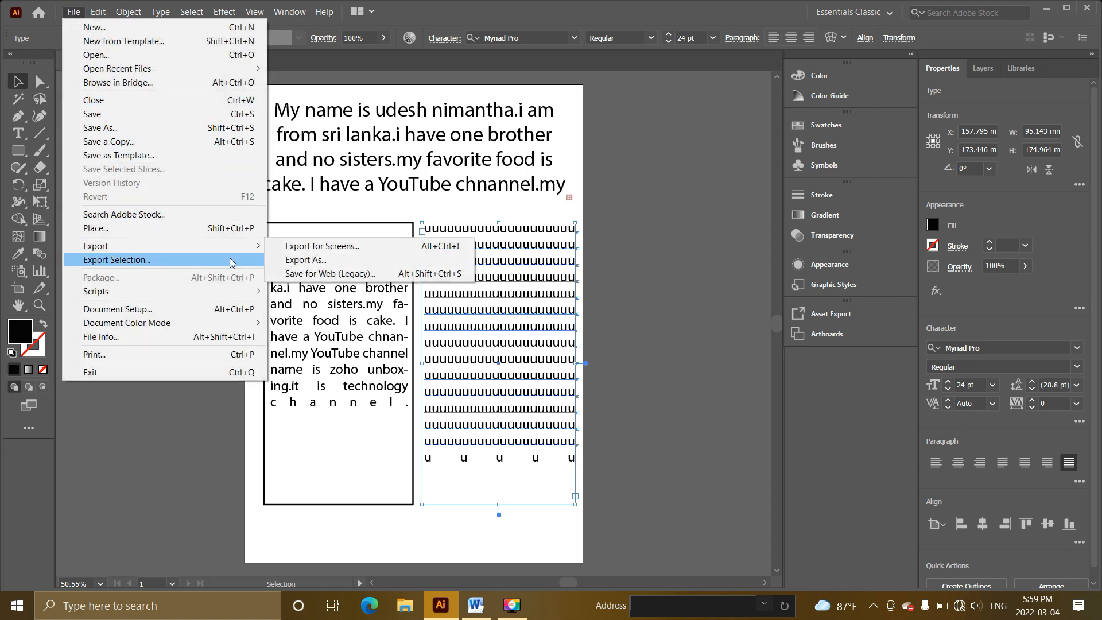
mouse_move(245, 249)
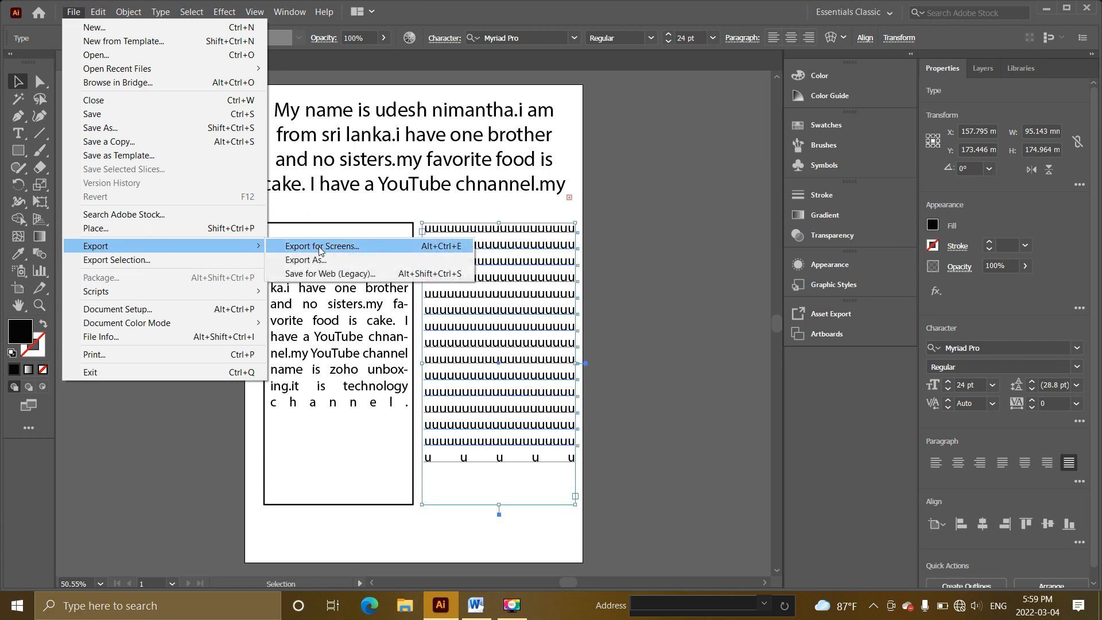
left_click(362, 261)
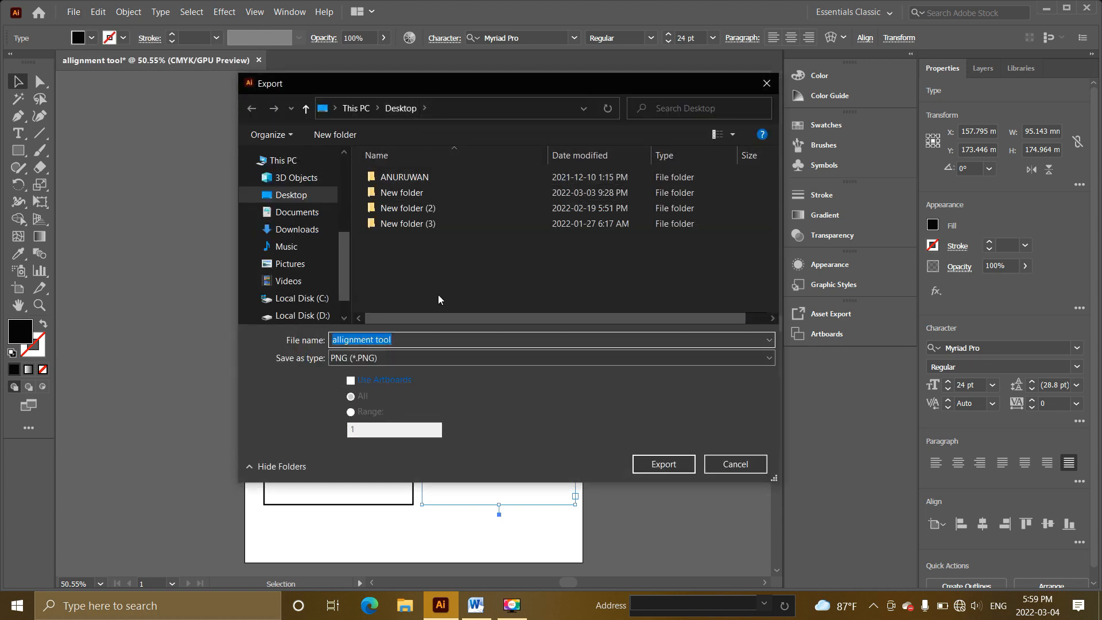
left_click(425, 357)
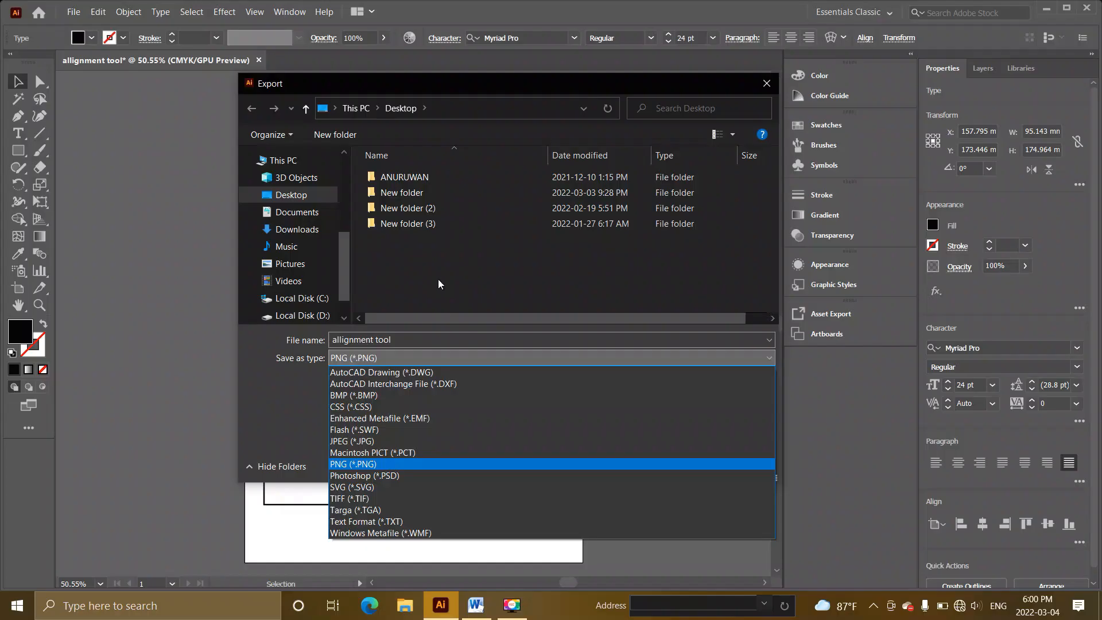
left_click(770, 83)
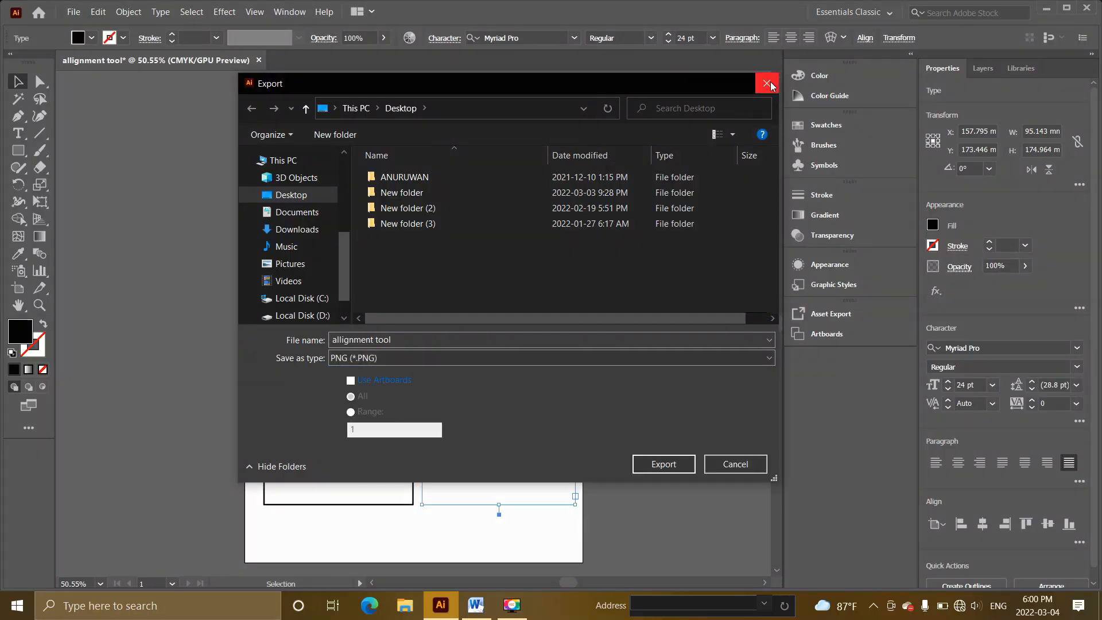